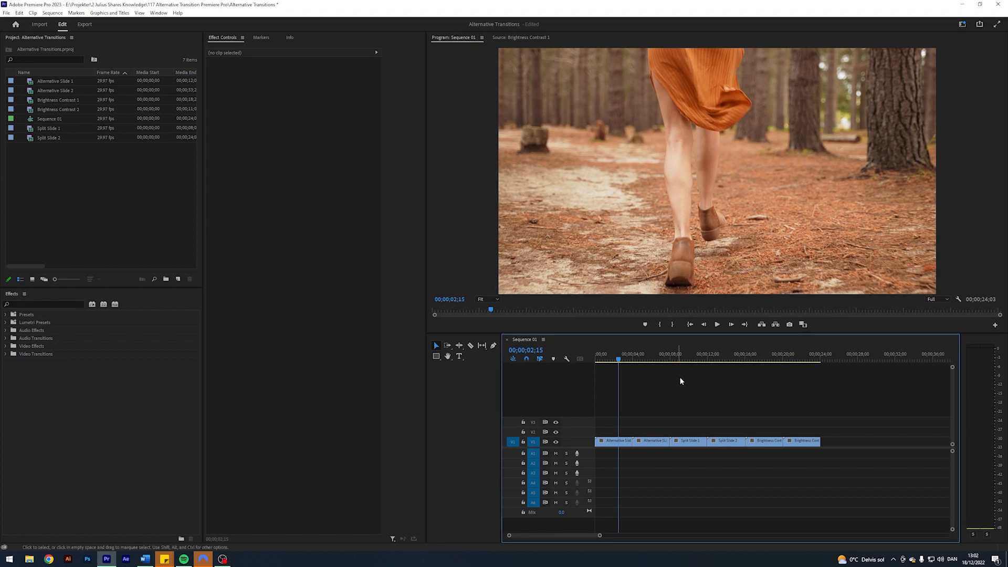
- Create an adjustment layer with the default settings and place it on track V2, starting at the first cut
left_click(178, 280)
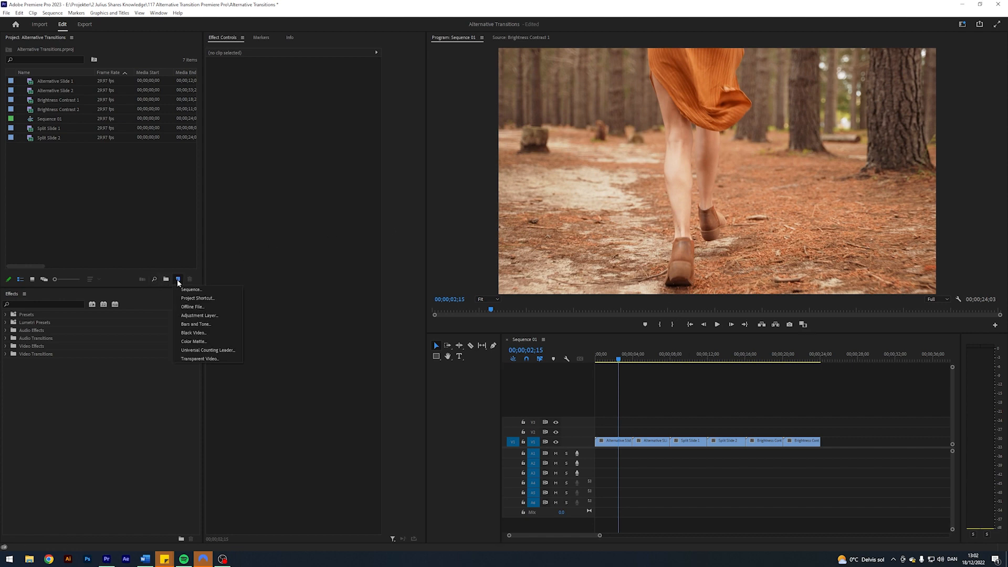
left_click(204, 315)
left_click(524, 308)
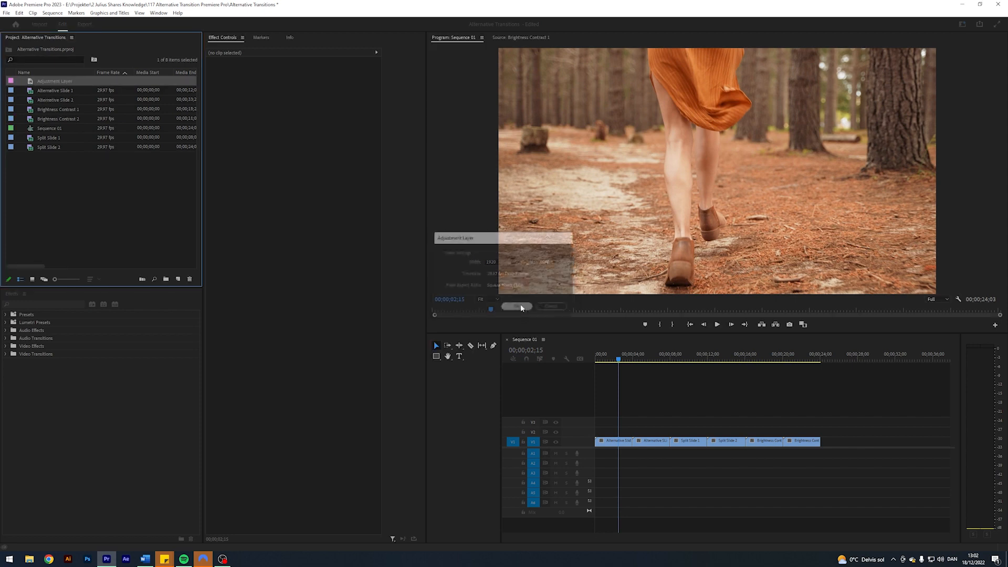
left_click_drag(33, 81, 637, 432)
- Move the adjustment layer on V2 so it starts at 00;00;02;15, ahead of the first cut
left_click_drag(600, 535, 572, 534)
key("Down")
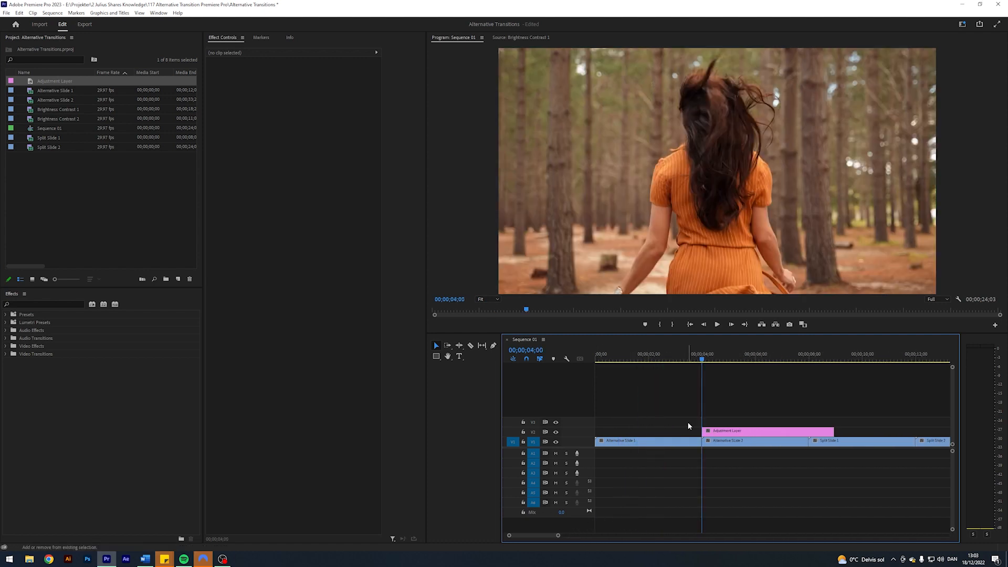
key("j")
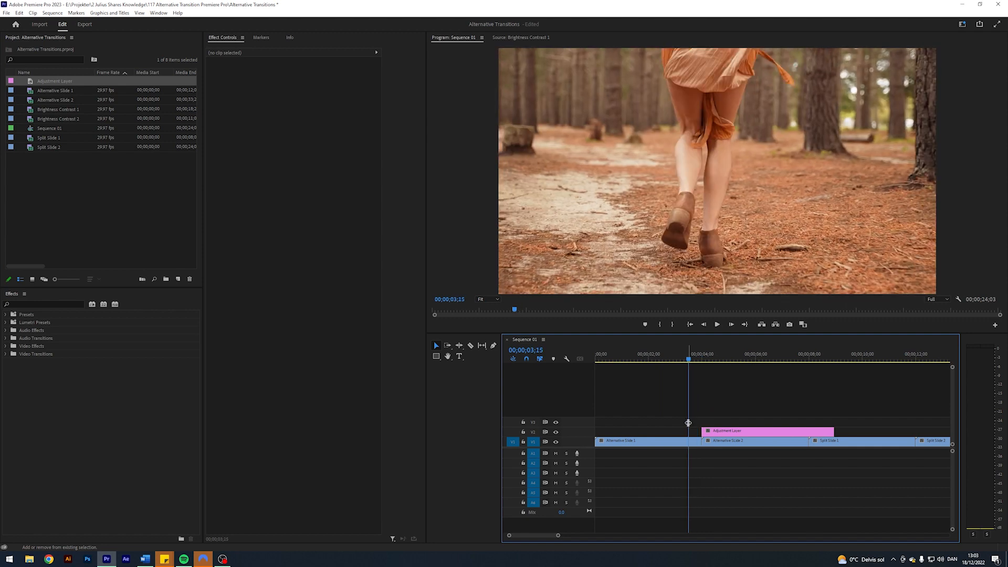
key("k")
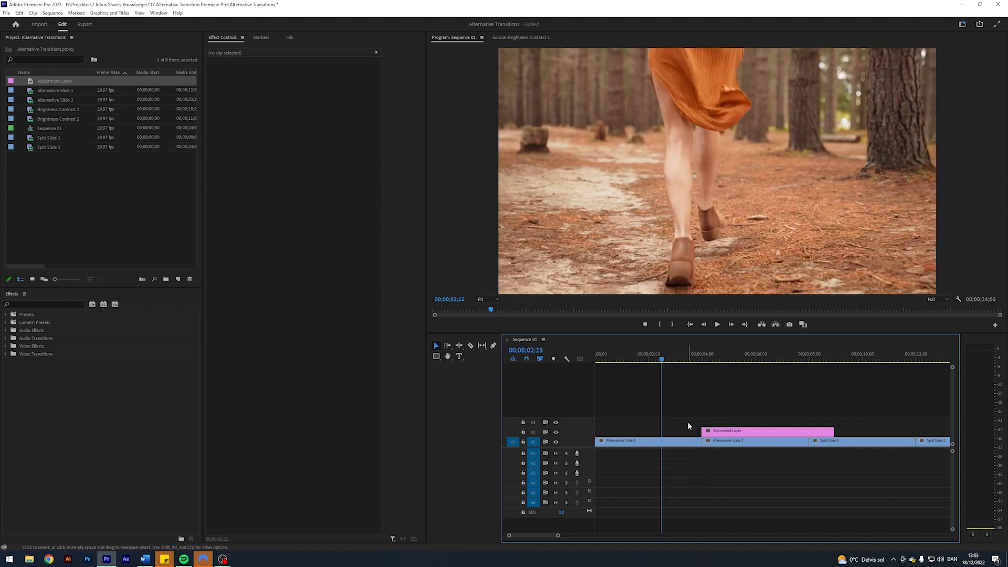
left_click_drag(725, 432, 687, 433)
left_click(697, 401)
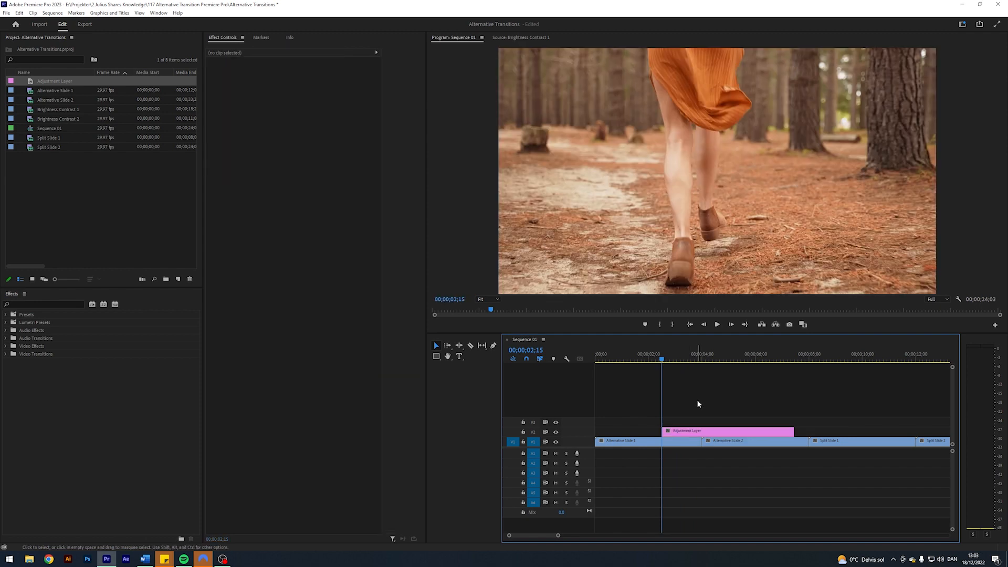
- Split the adjustment layer at 00;00;05;15, delete the excess after it, and return the playhead to the first cut
key("shift+Down")
key("shift+Right")
key("l")
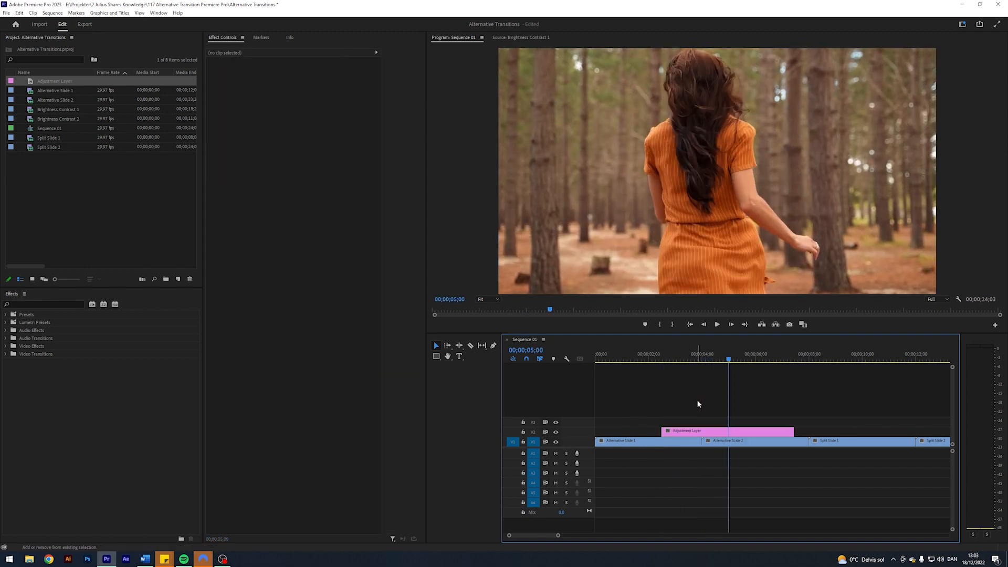
key("k")
key("c")
left_click(745, 430)
key("v")
left_click(759, 430)
key("Delete")
key("Up")
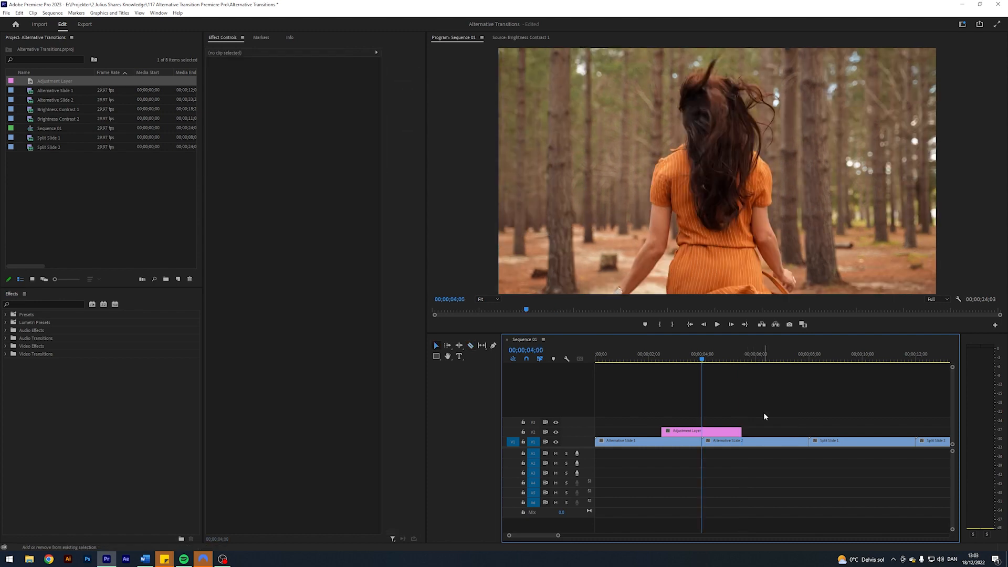
- Find the Offset video effect and apply it to the adjustment layer
left_click(38, 305)
type("offset")
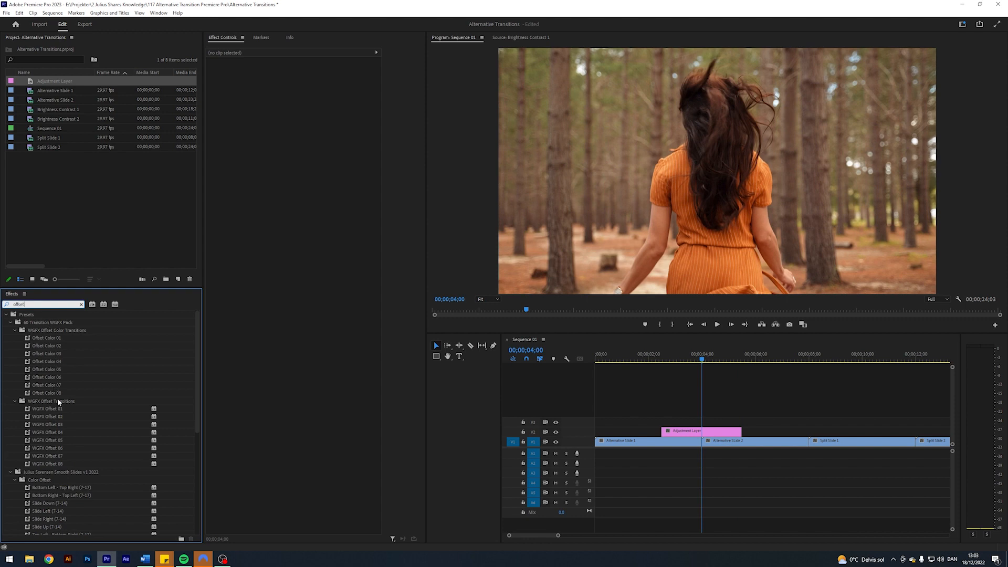
scroll(58, 402, "down", 8)
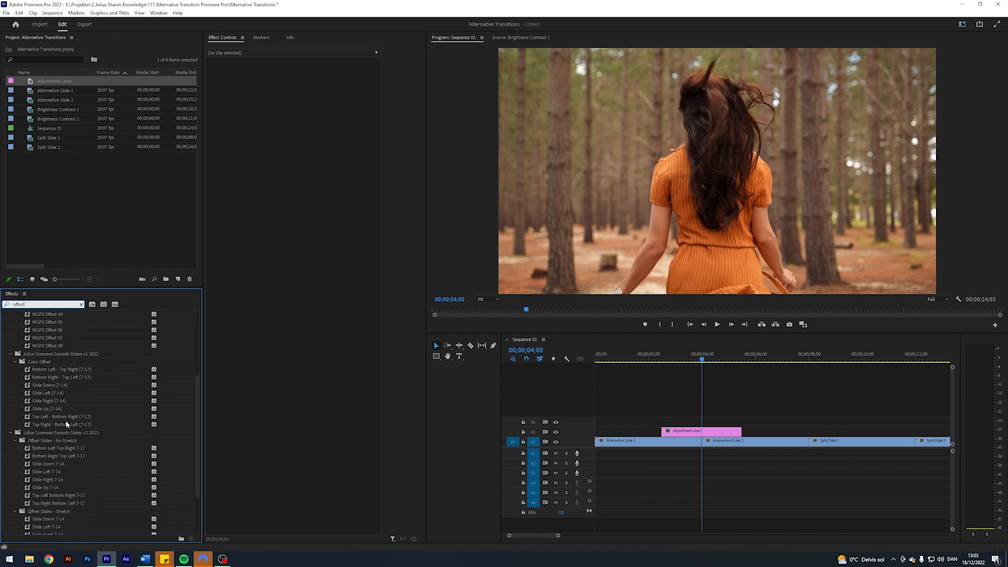
left_click_drag(33, 523, 697, 432)
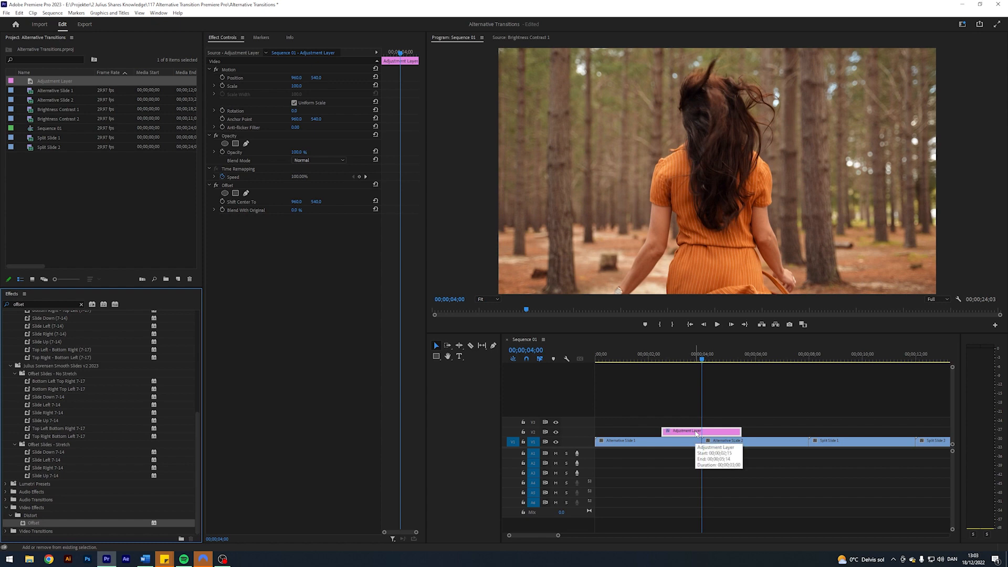
- Keyframe the Offset's horizontal Shift Center To from 960 at the adjustment layer's start to 20160 at its end
left_click(747, 395)
key("shift+Up")
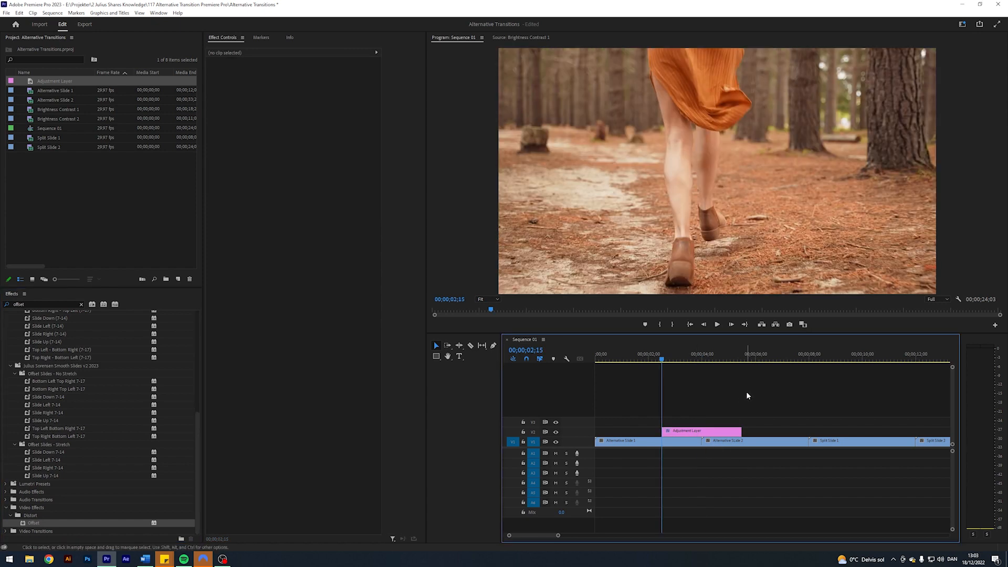
left_click(731, 431)
left_click(793, 398)
key("shift+Down")
key("shift+Down")
left_click(709, 431)
left_click(297, 202)
type("2")
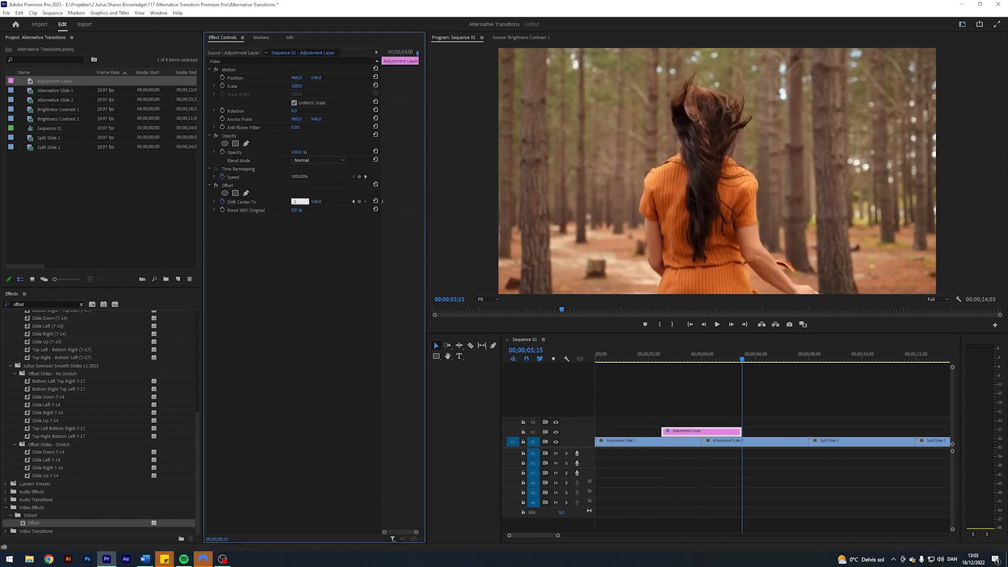
type("0160")
key("Return")
- Play back the sliding Offset animation up to the first cut
left_click_drag(742, 361, 674, 366)
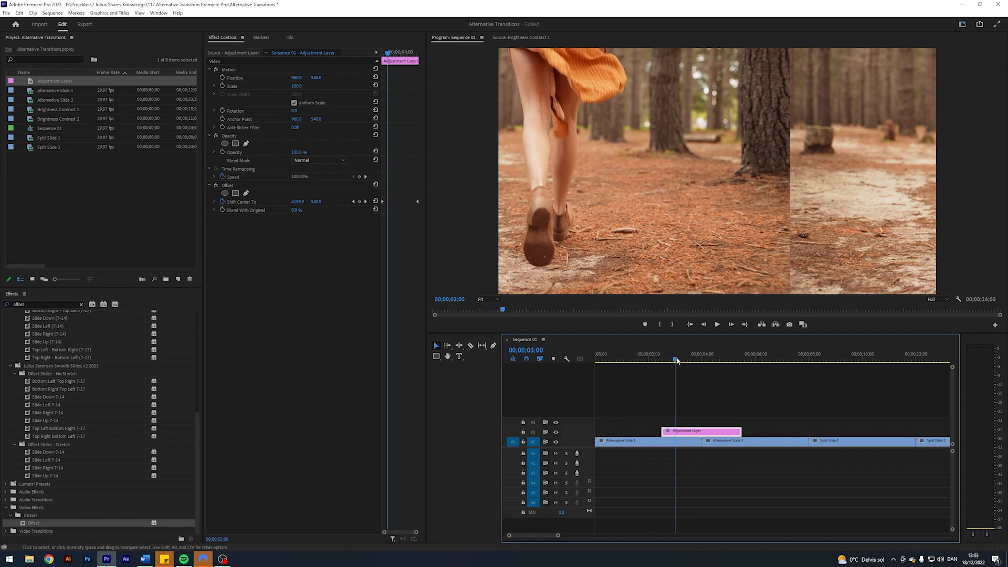
key("space")
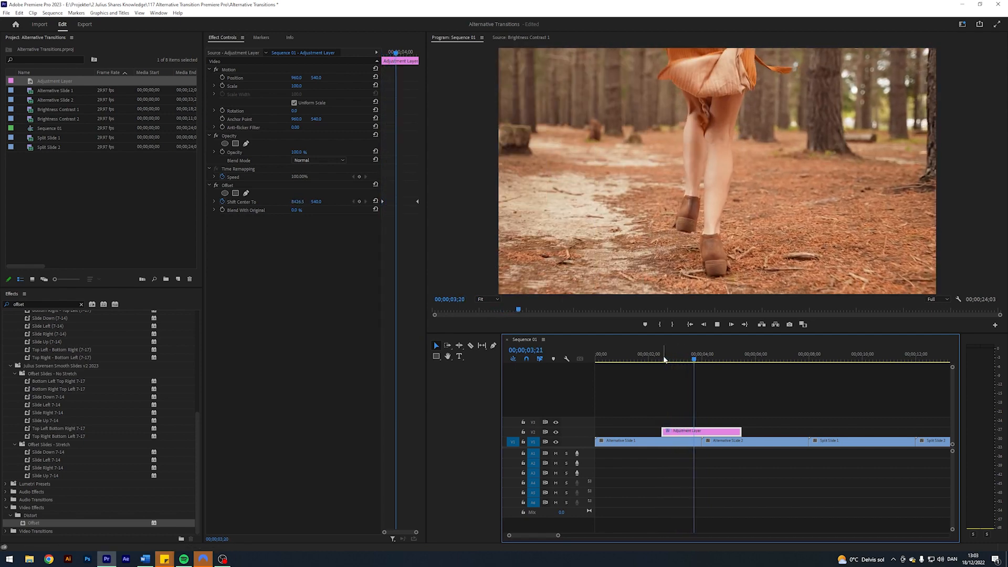
key("space")
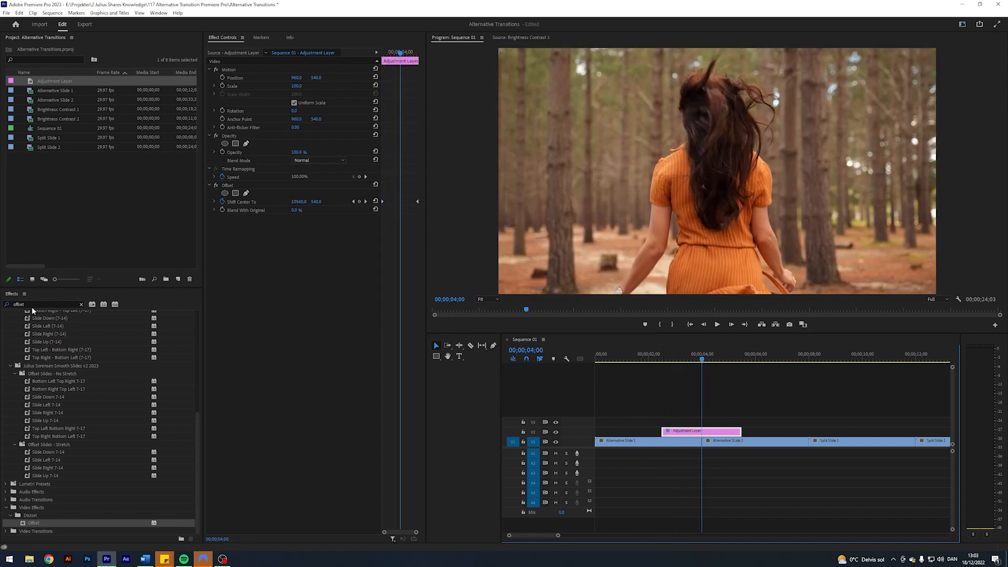
- Apply the Directional Blur effect to the adjustment layer and set its Direction to 90°
left_click(36, 304)
type("dir")
left_click_drag(50, 424, 704, 430)
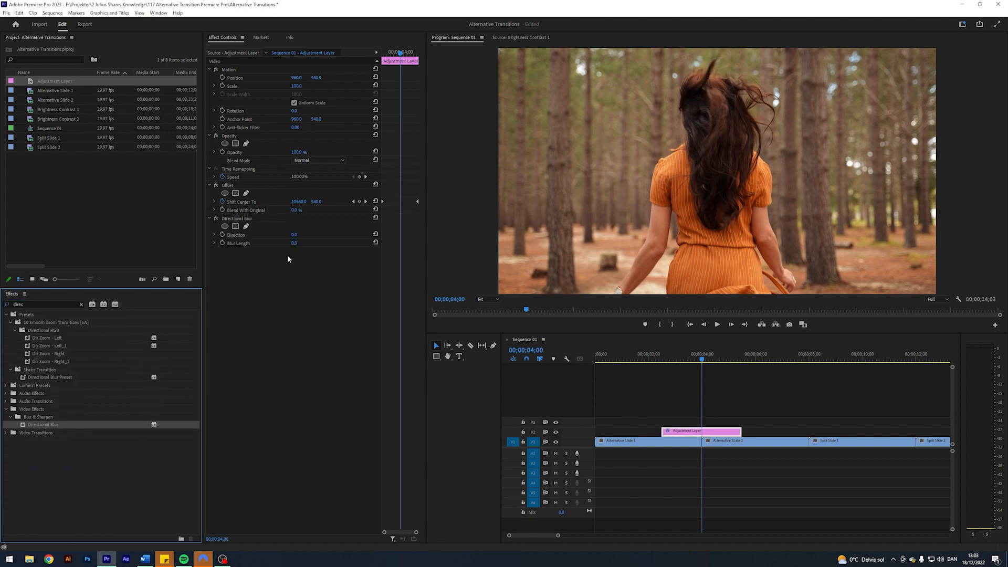
left_click(295, 235)
type("90")
key("Return")
- Set the Directional Blur's Blur Length to 100 and keyframe it at the cut (00;00;04;00)
left_click(295, 244)
type("1")
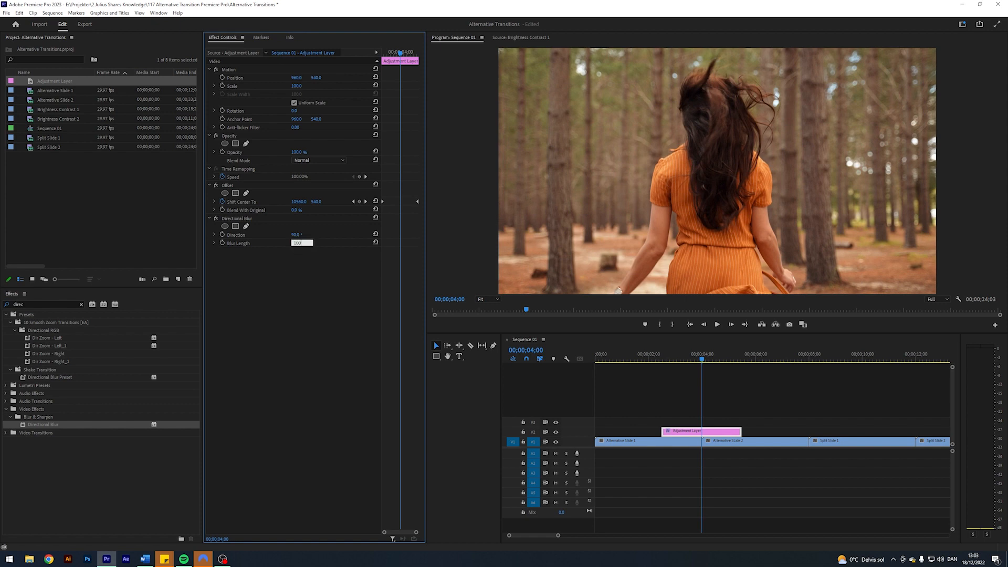
key("Return")
left_click(222, 243)
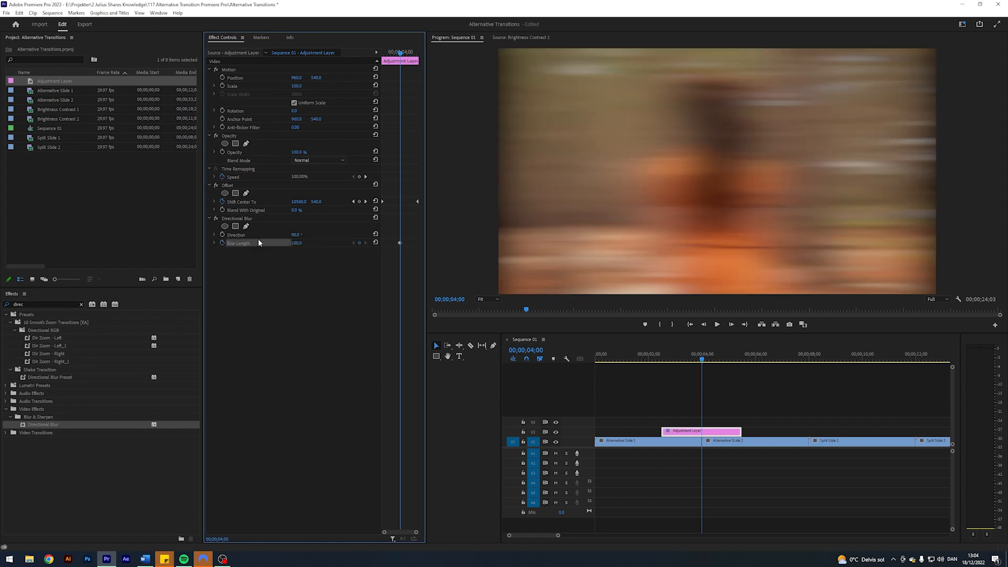
- Add Blur Length keyframes of 0 at the start and end of the adjustment layer
left_click(354, 202)
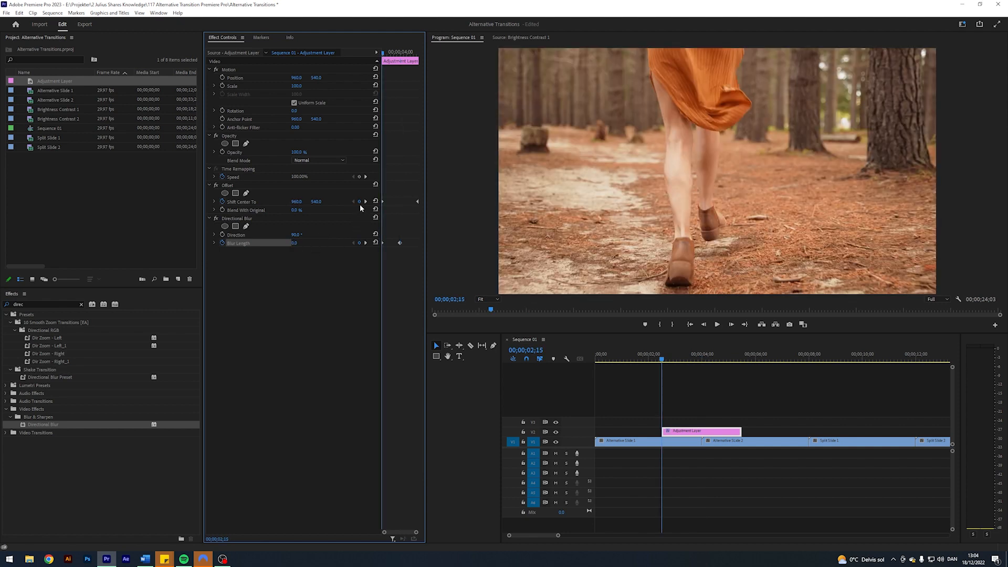
left_click(366, 202)
left_click(297, 243)
type("0")
key("Return")
- Return the playhead to the cut at 00;00;04;00 and apply the Posterize effect to the adjustment layer
left_click_drag(728, 362, 704, 359)
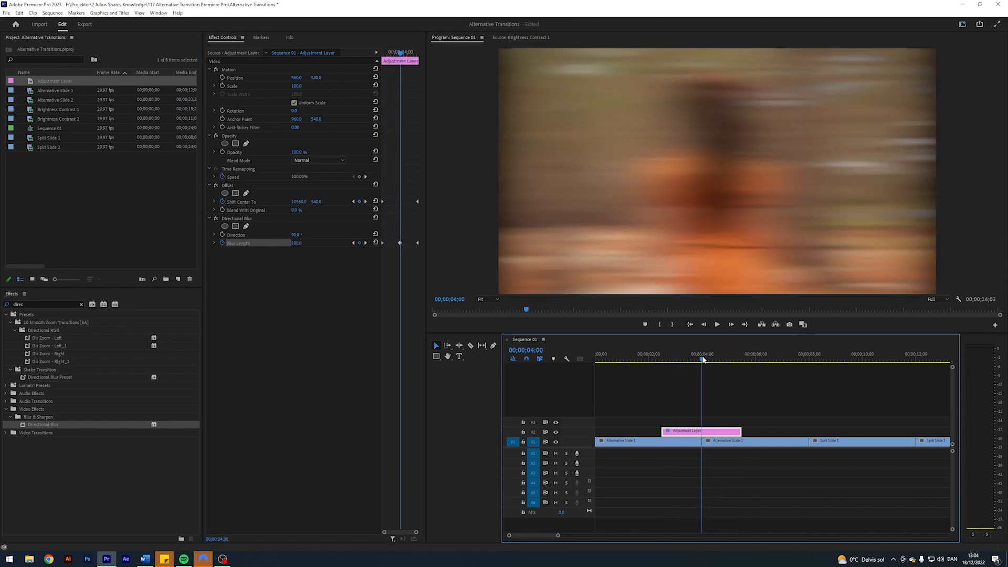
left_click(27, 304)
type("poster")
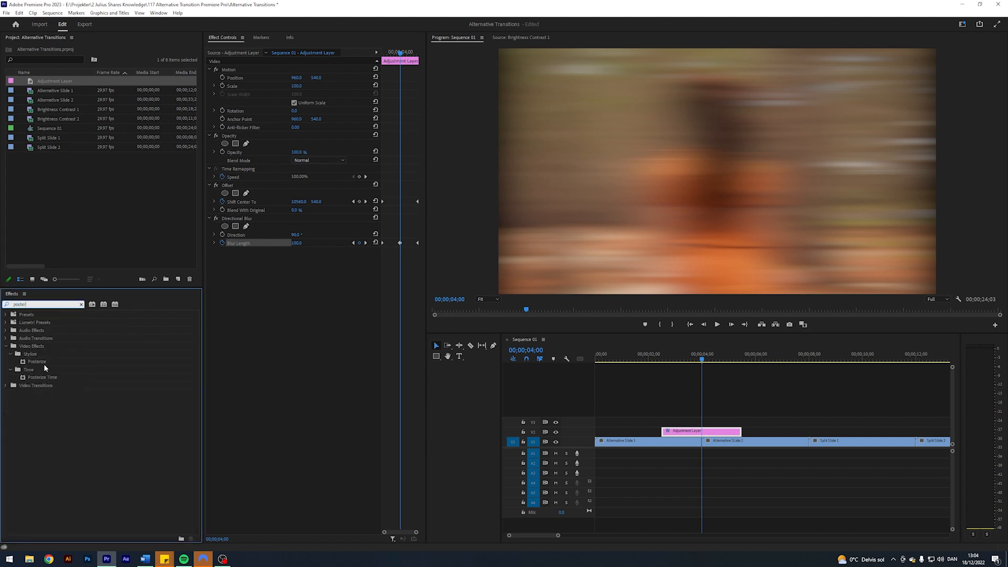
left_click_drag(39, 362, 729, 436)
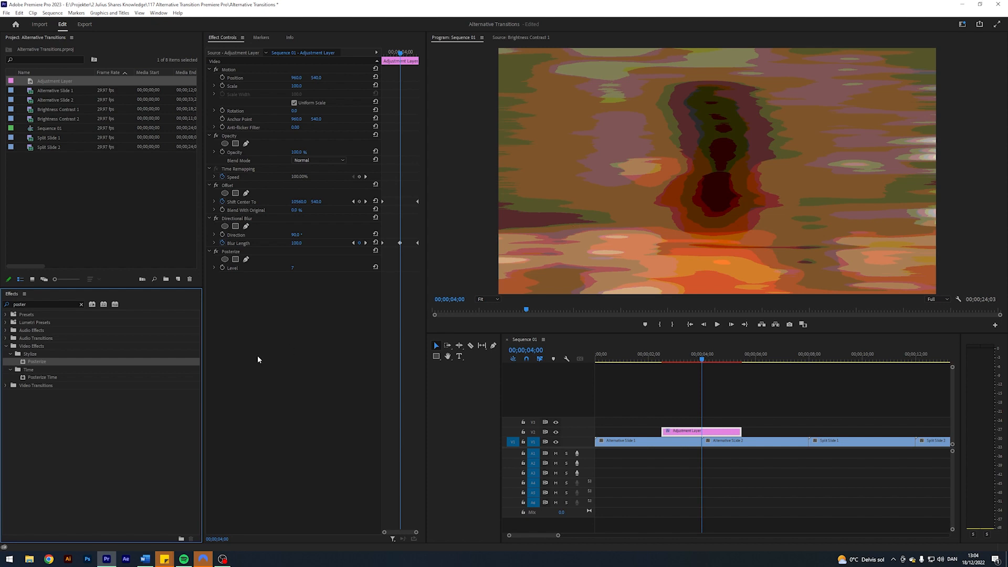
- Set the Posterize Level to 50 and keyframe it at the cut
left_click(292, 268)
type("5")
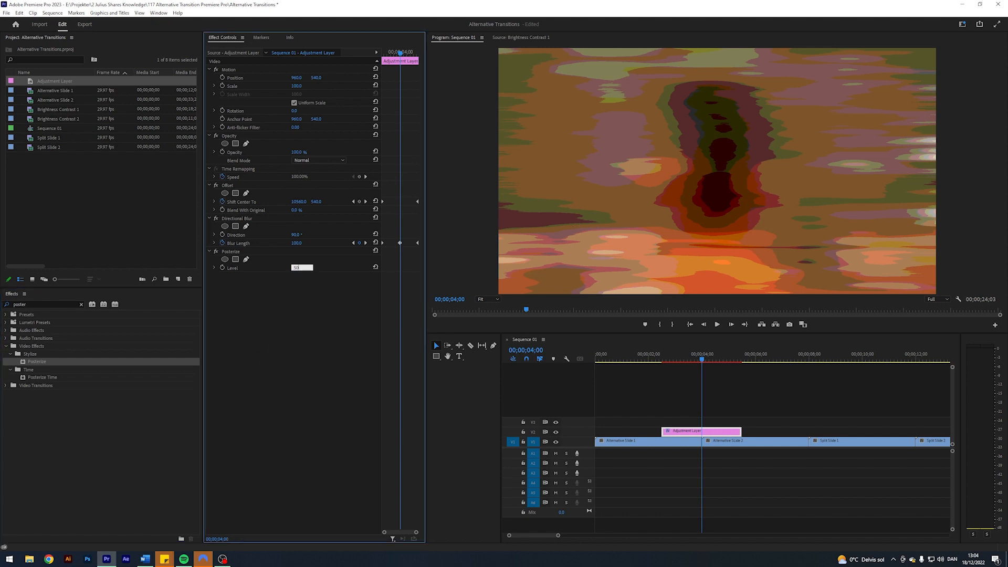
type("0")
key("Return")
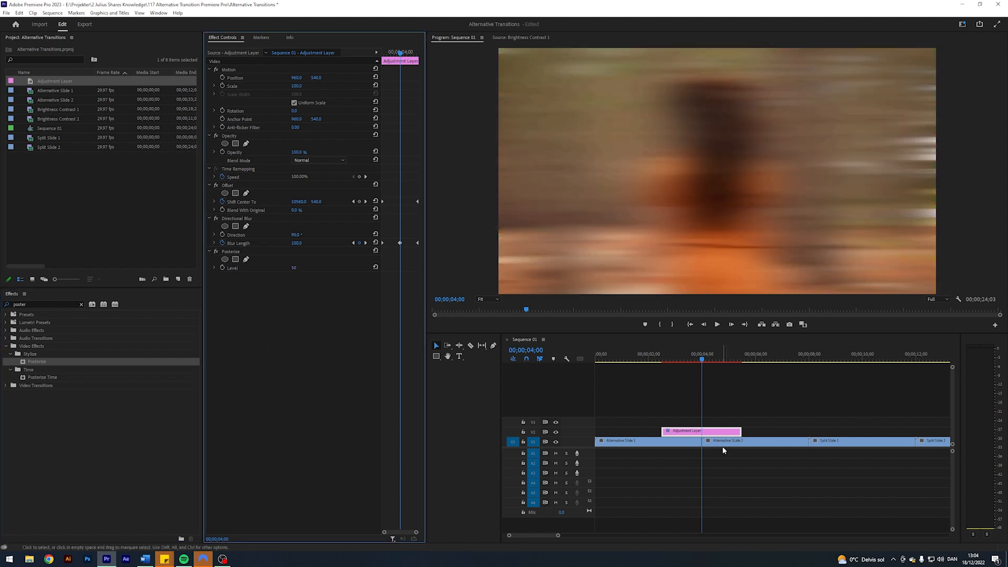
left_click(222, 267)
- Add Posterize Level keyframes of 255 at the start and end of the adjustment layer
left_click(354, 243)
left_click(293, 268)
type("2")
left_click(365, 242)
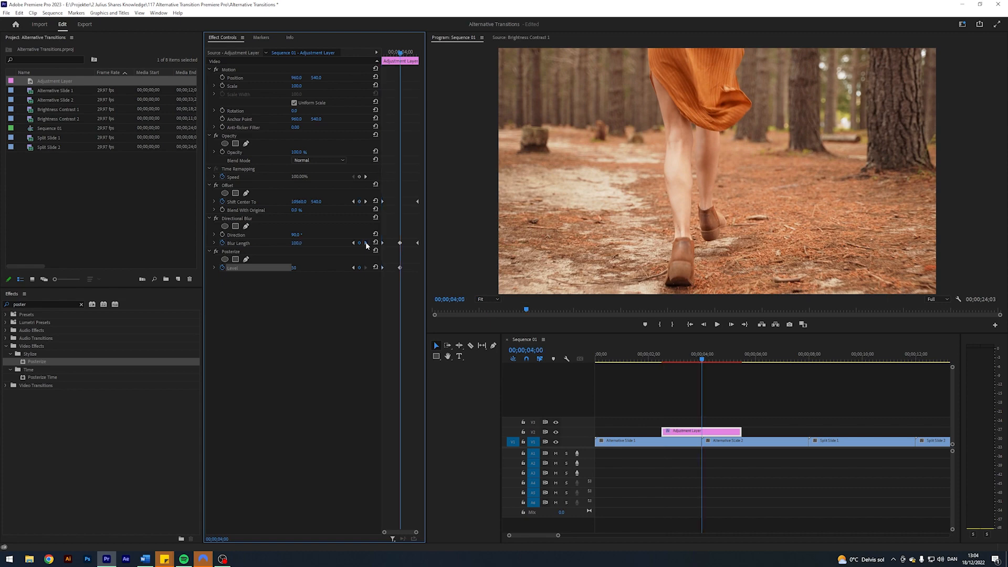
left_click(365, 243)
left_click(302, 267)
type("255")
key("Return")
- Play the transition from just before the adjustment layer to review the combined effects
left_click_drag(732, 355, 656, 364)
key("space")
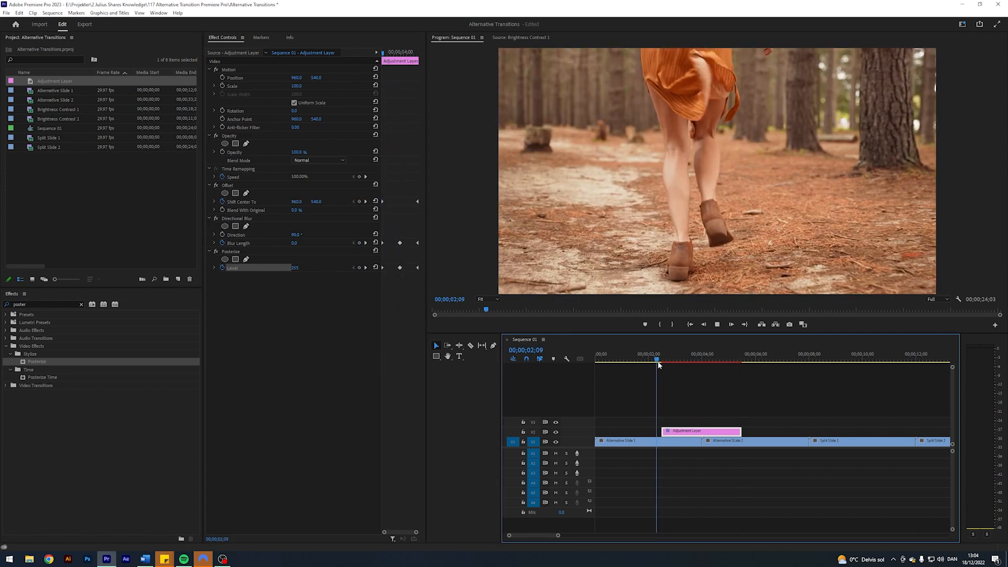
left_click(717, 381)
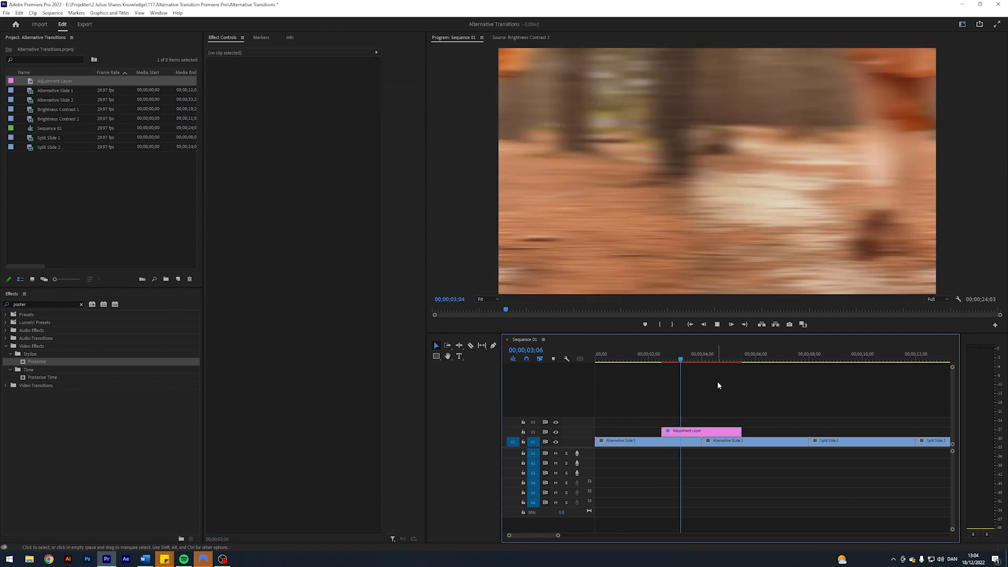
key("space")
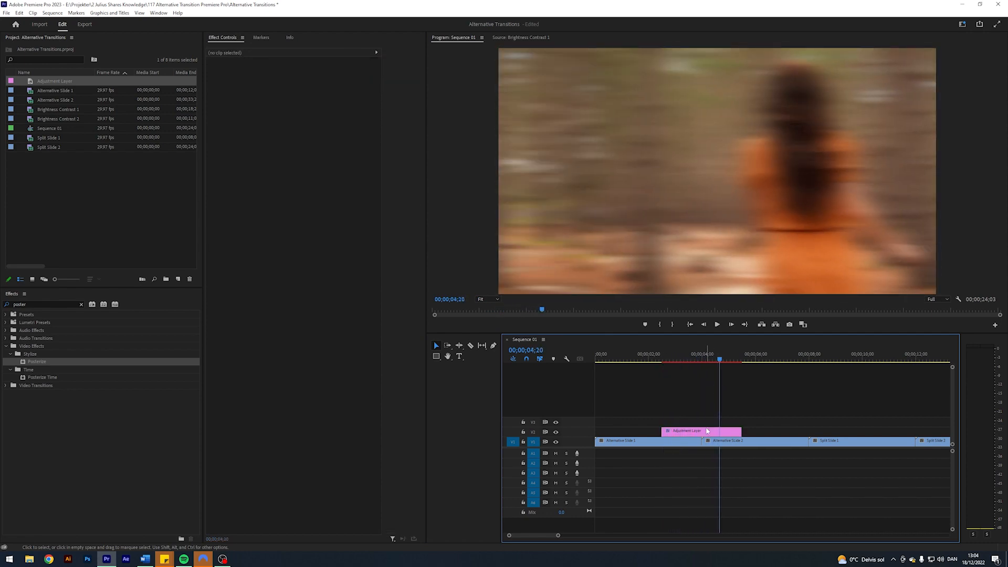
- Apply Ease In and Ease Out temporal interpolation to the Offset's two Shift Center To keyframes
left_click(707, 430)
left_click(353, 242)
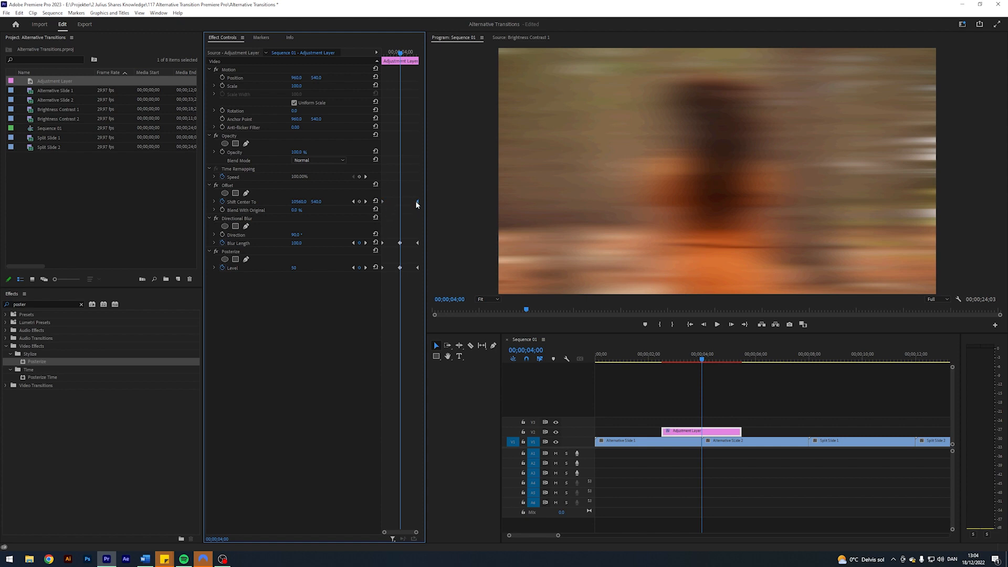
right_click(416, 202)
mouse_move(459, 268)
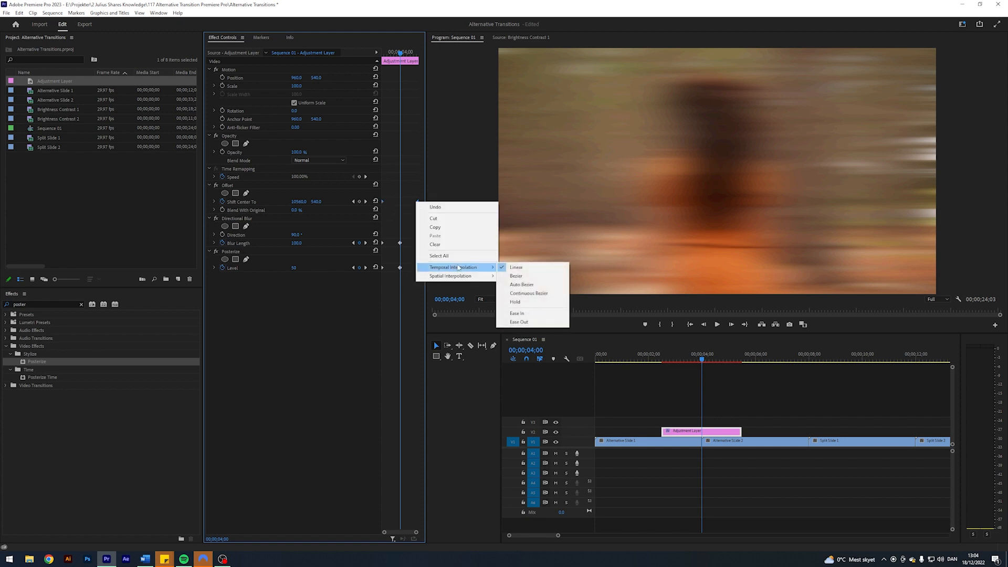
left_click(517, 314)
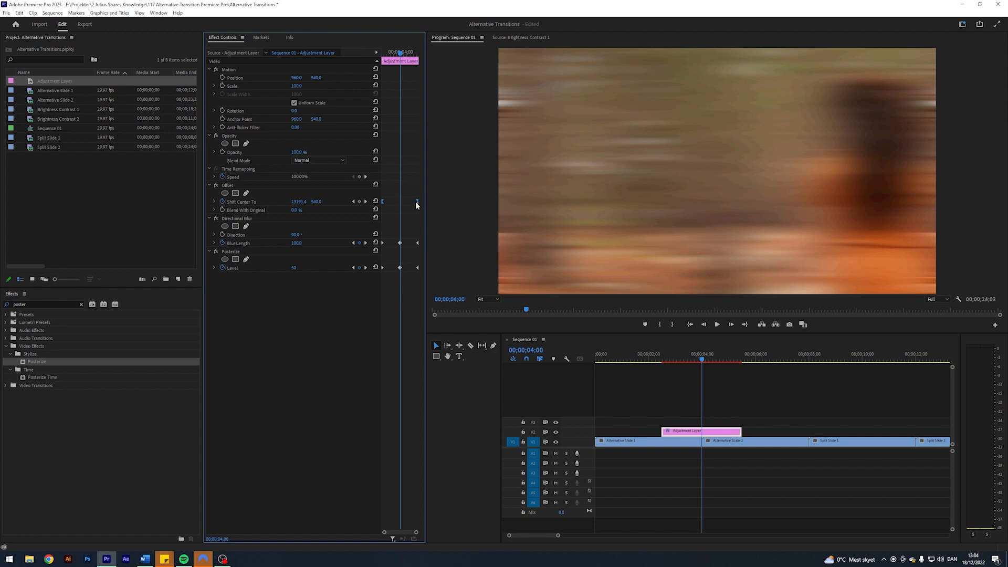
right_click(417, 203)
mouse_move(455, 268)
left_click(529, 322)
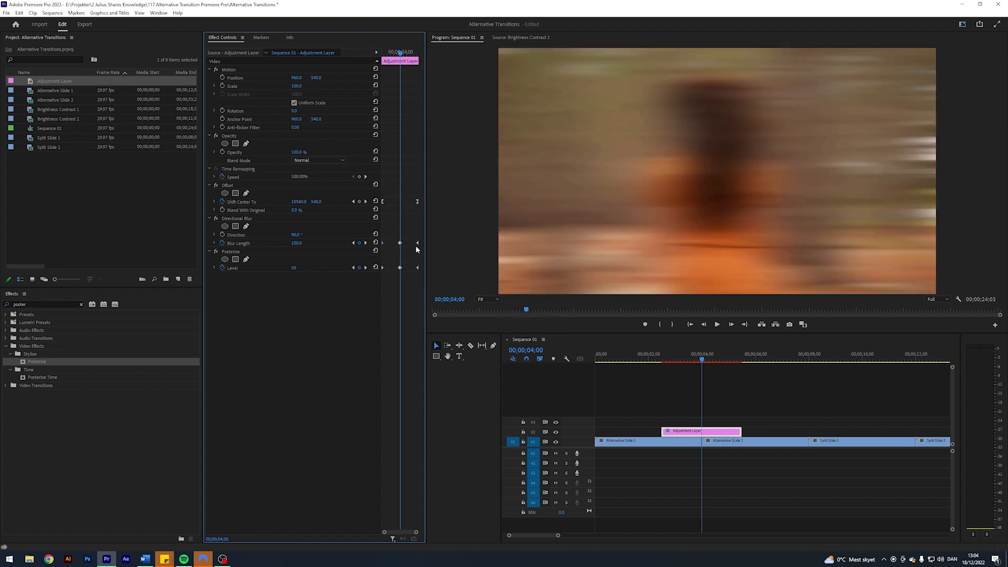
- Apply Ease In and Ease Out to the first and last Blur Length keyframes
right_click(419, 245)
left_click(439, 356)
right_click(417, 242)
left_click(438, 353)
- Apply Ease In and Ease Out to the outer Posterize Level keyframes, and set the middle Blur Length and Level keyframes to Bezier
right_click(419, 269)
left_click(439, 380)
right_click(418, 269)
left_click(445, 389)
right_click(401, 269)
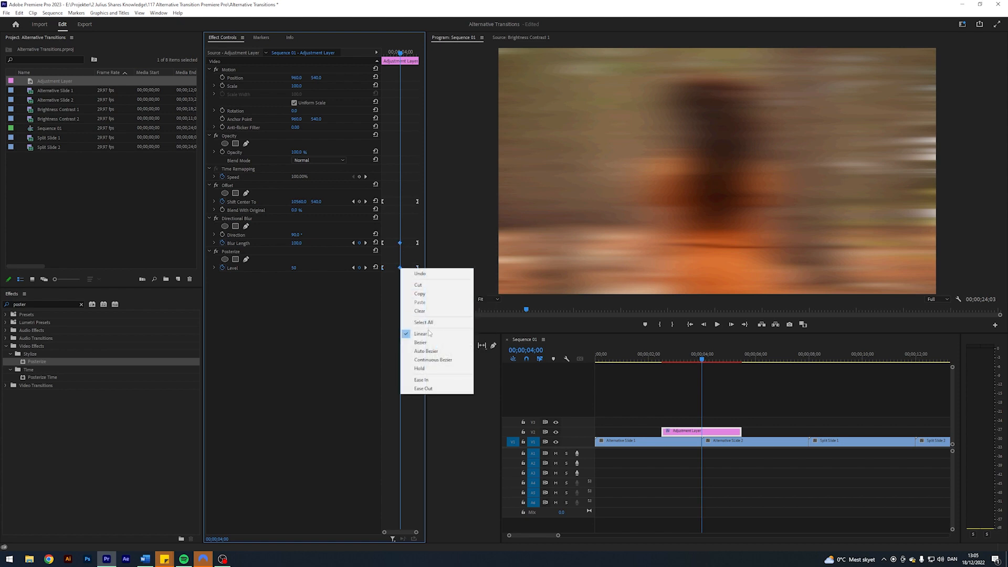
left_click(425, 343)
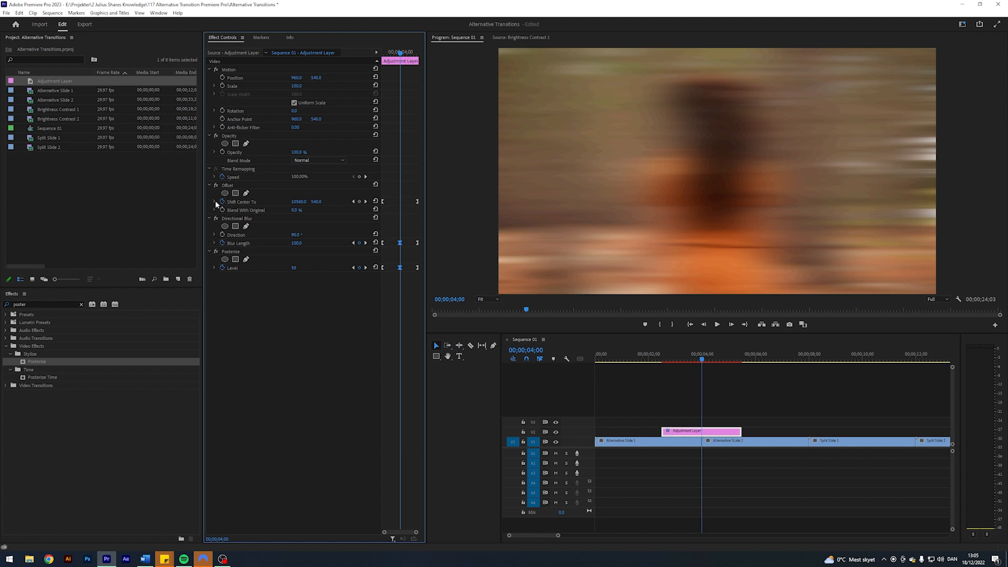
- Steepen the Offset's Shift Center To velocity curve by pulling both keyframes' handles towards the middle, extending the adjustment layer to reach the last handle
left_click(214, 201)
left_click(383, 203)
left_click_drag(390, 229, 398, 229)
left_click(417, 202)
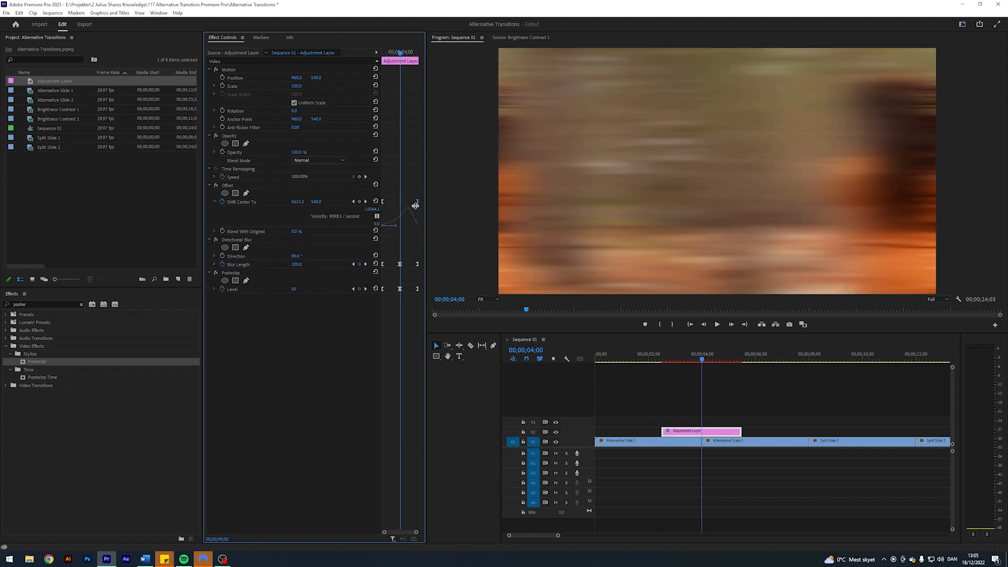
left_click_drag(739, 431, 760, 432)
left_click_drag(407, 229, 401, 229)
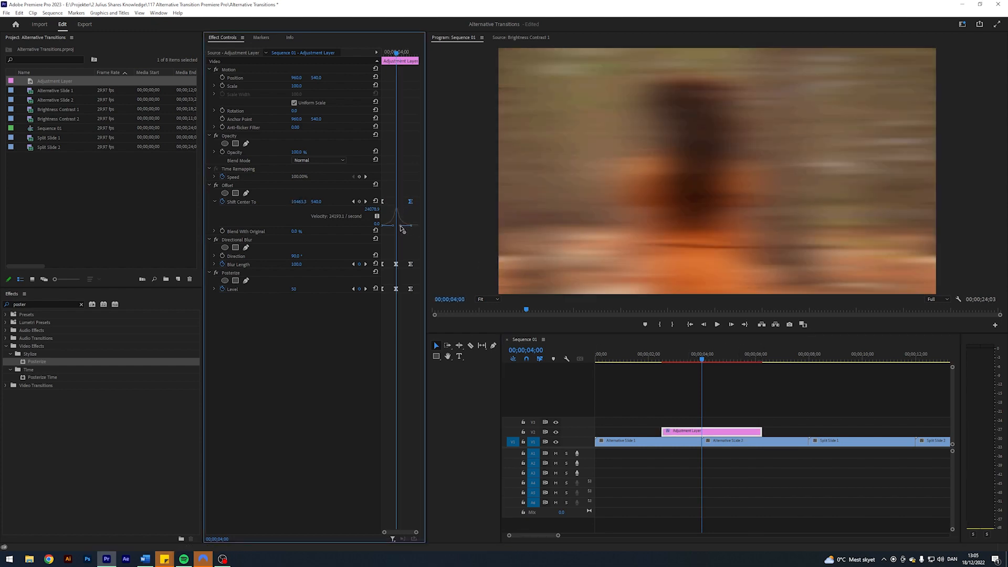
- Pull the outer Blur Length keyframes' handles towards the middle and set the middle Blur Length keyframe to Linear interpolation
left_click(215, 264)
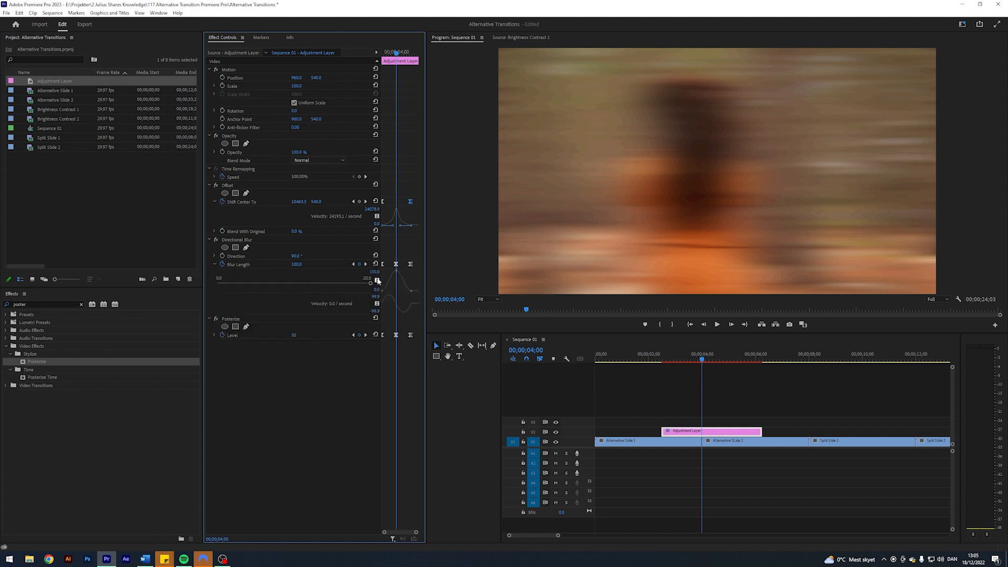
left_click(239, 265)
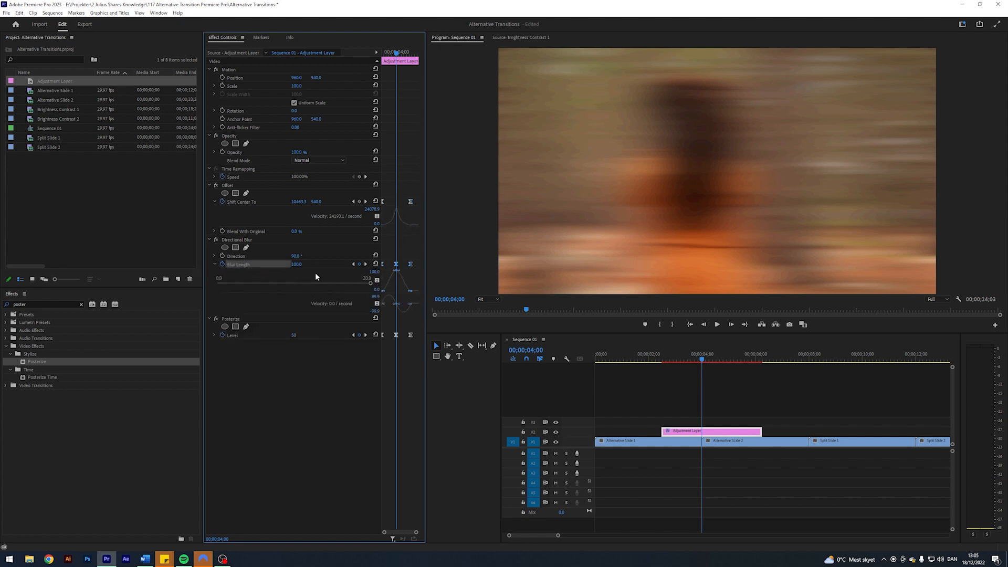
left_click_drag(388, 292, 407, 287)
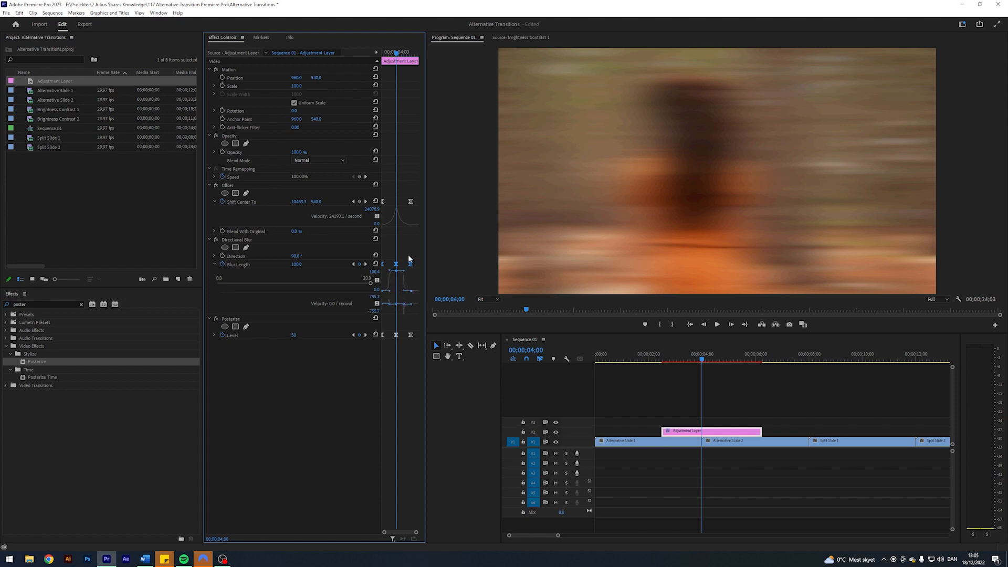
right_click(396, 264)
left_click(420, 336)
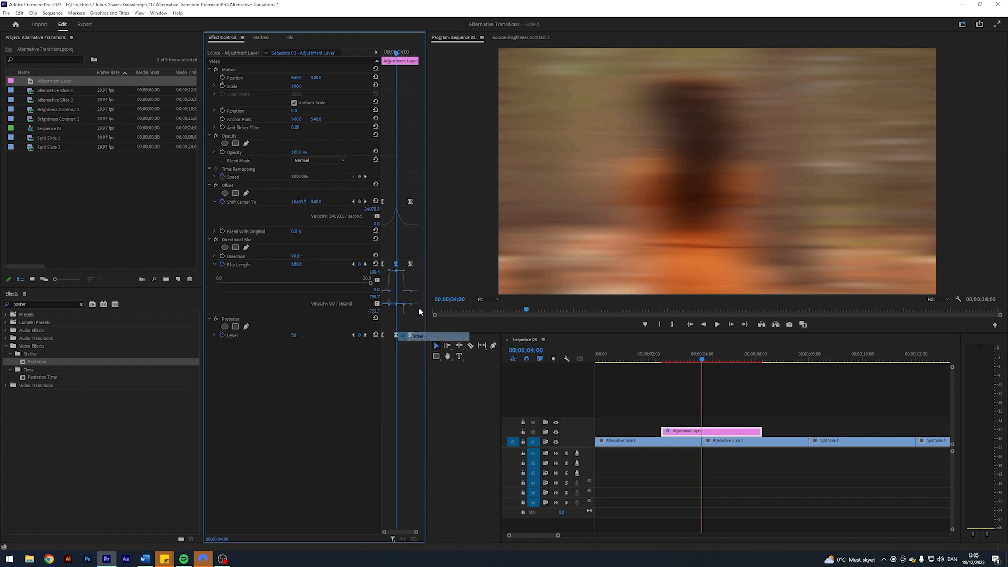
right_click(396, 264)
left_click(420, 328)
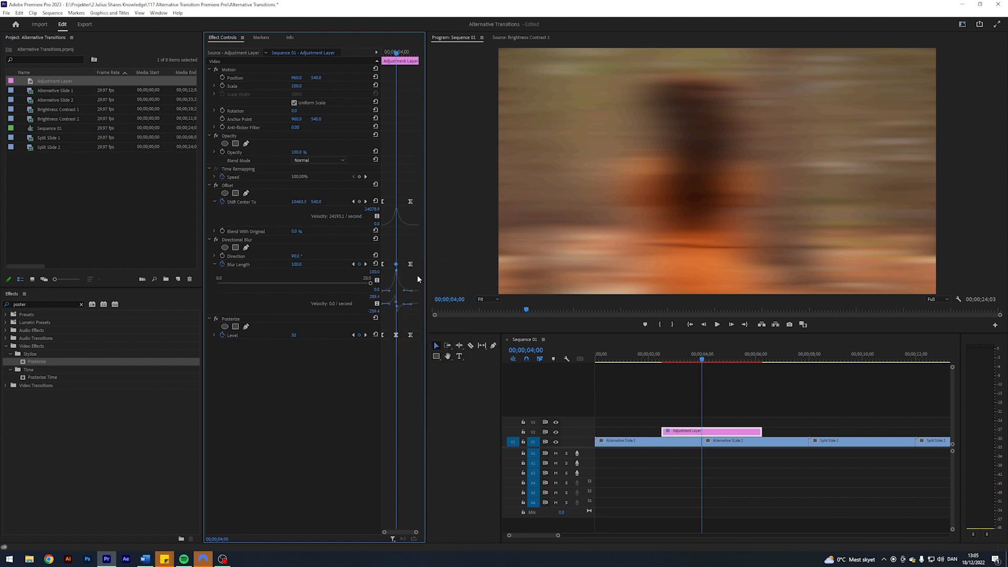
- Set the middle Posterize Level keyframe to Linear and pull the outer Level keyframes' handles towards the middle
right_click(396, 334)
left_click(417, 400)
left_click(214, 334)
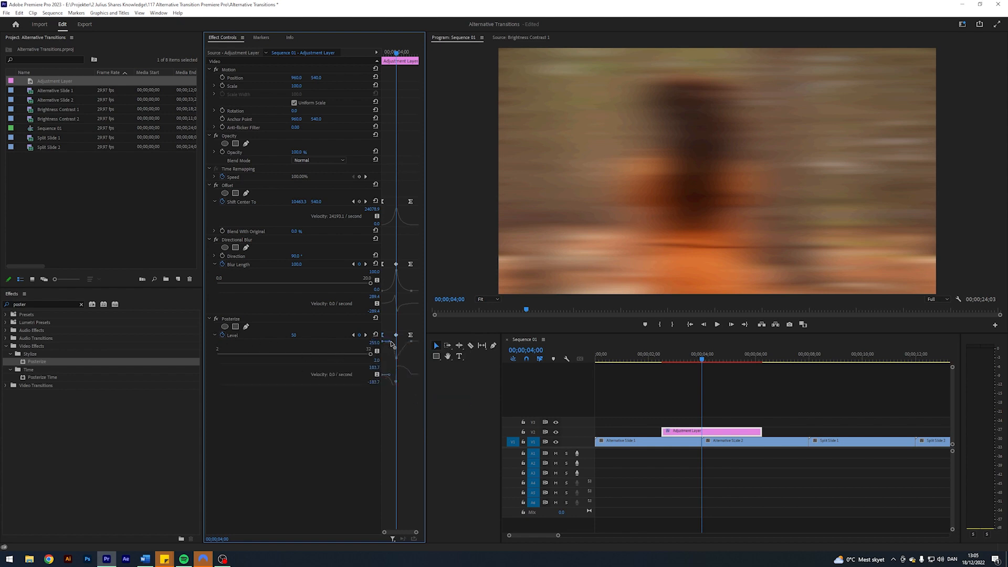
left_click(411, 335)
left_click_drag(409, 344, 404, 345)
- Review the finished slide transition from just before the adjustment layer
left_click(714, 389)
left_click_drag(694, 359, 655, 364)
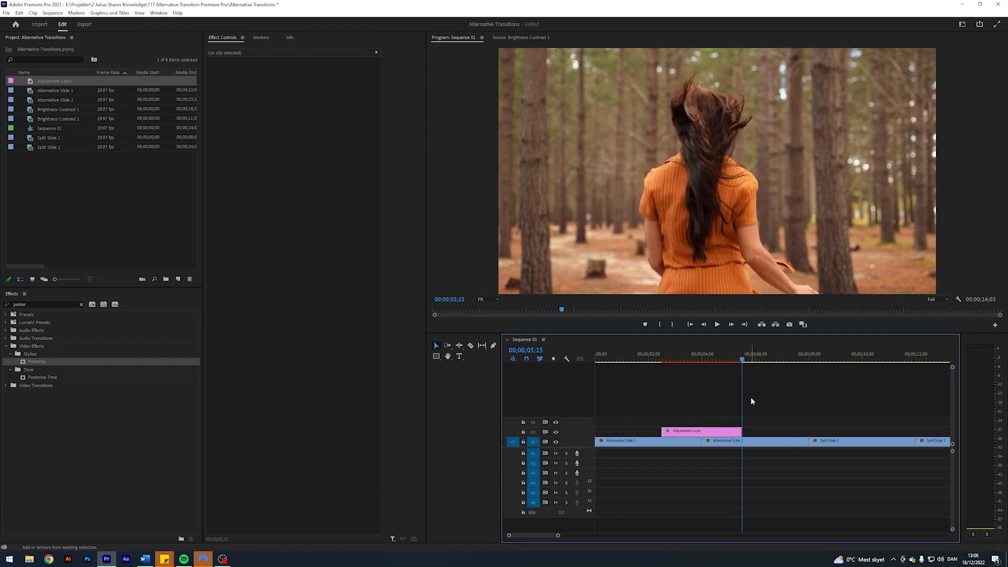
- Duplicate the Split Slide 2 clip and stack its three copies on tracks V2, V3 and V4 at 00;00;12;00
key("Down")
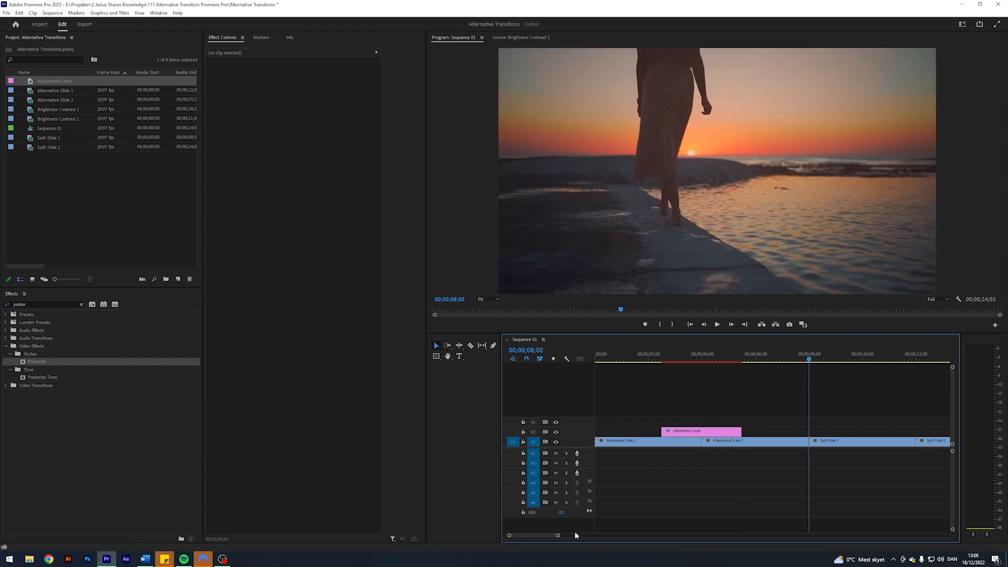
key("Down")
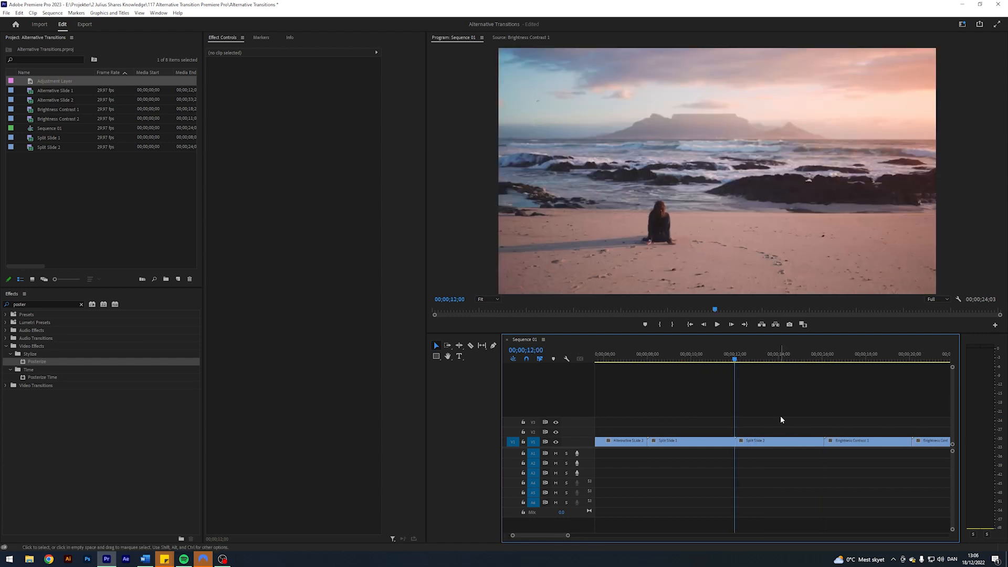
left_click_drag(754, 441, 753, 425)
left_click(750, 451)
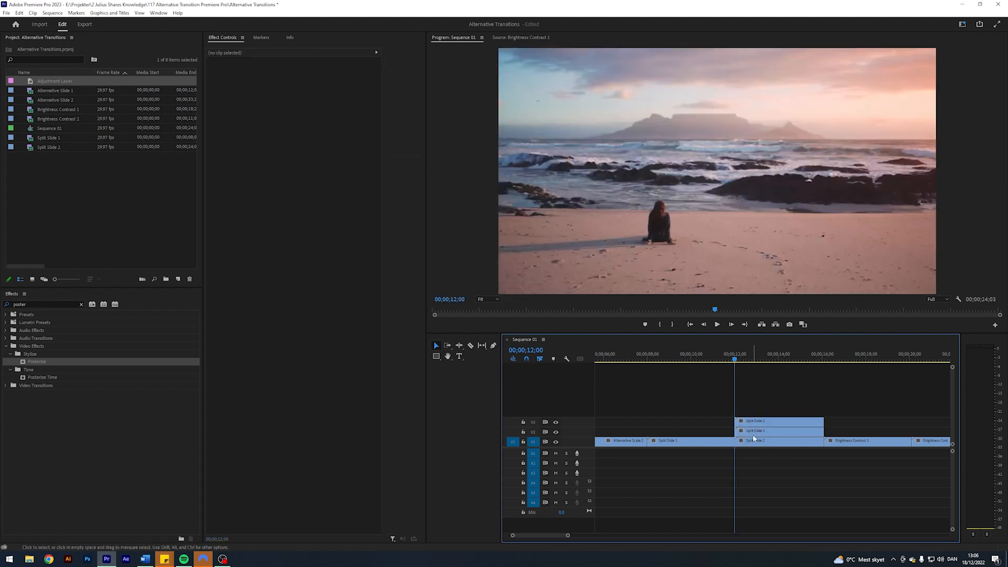
mouse_move(757, 421)
left_mouse_down()
mouse_move(756, 446)
mouse_move(757, 434)
left_mouse_up()
left_click(761, 398)
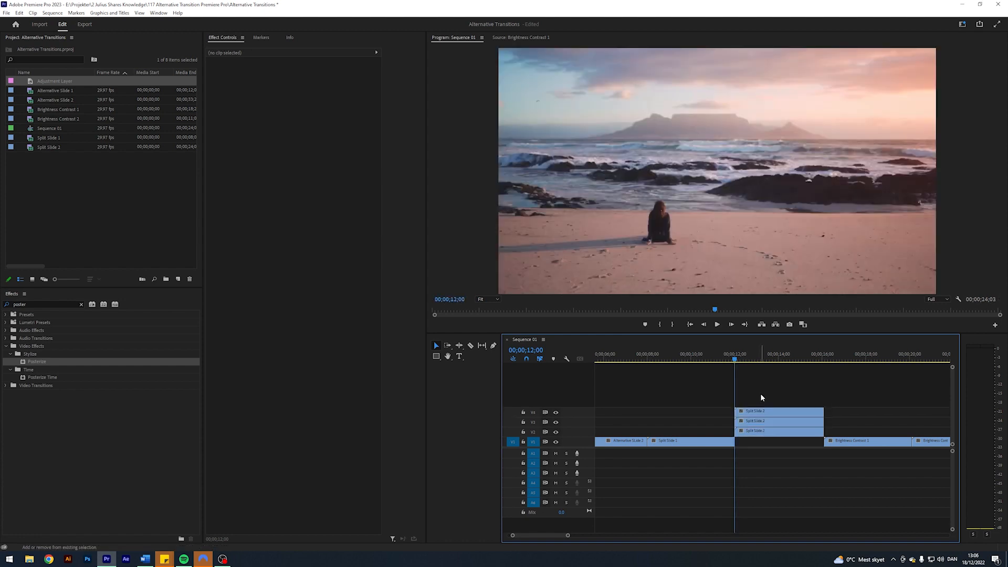
- Move the three stacked Split Slide 2 clips back to start at 00;00;10;00, overlapping the end of Split Slide 1
key("shift+Left")
key("shift+Left")
key("shift+Left")
key("shift+Left")
key("shift+Right")
key("shift+Right")
key("shift+Right")
key("shift+Right")
key("j")
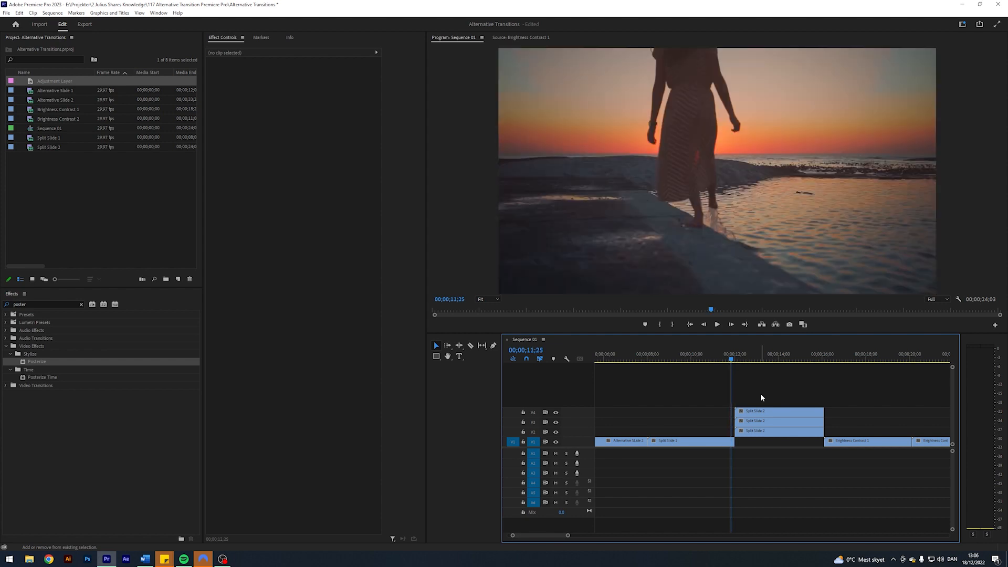
key("k")
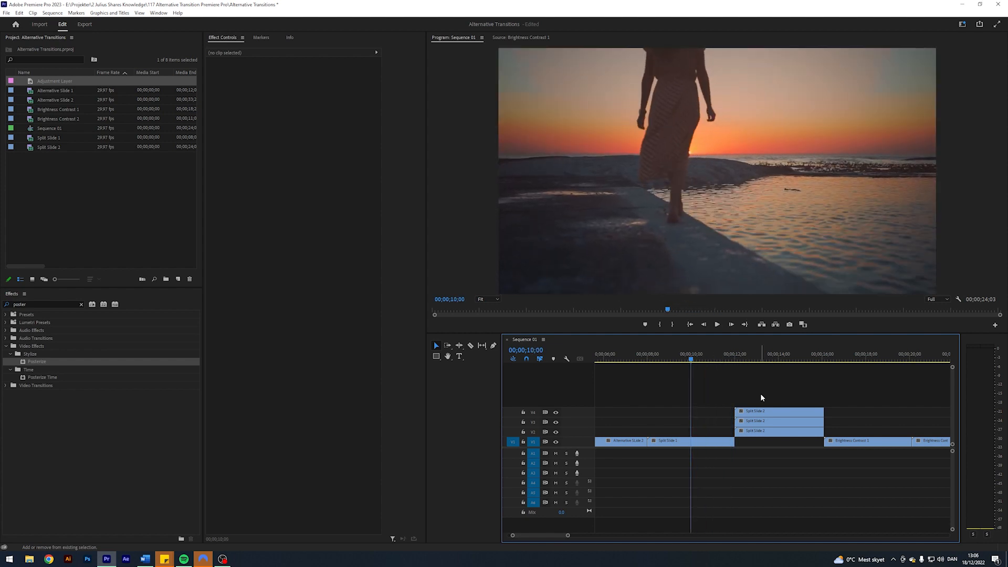
left_click_drag(760, 392, 708, 434)
left_click(720, 386)
- Find the Crop effect and apply it to the Split Slide 2 clip on V4
left_click(727, 433)
left_click(38, 305)
type("crop")
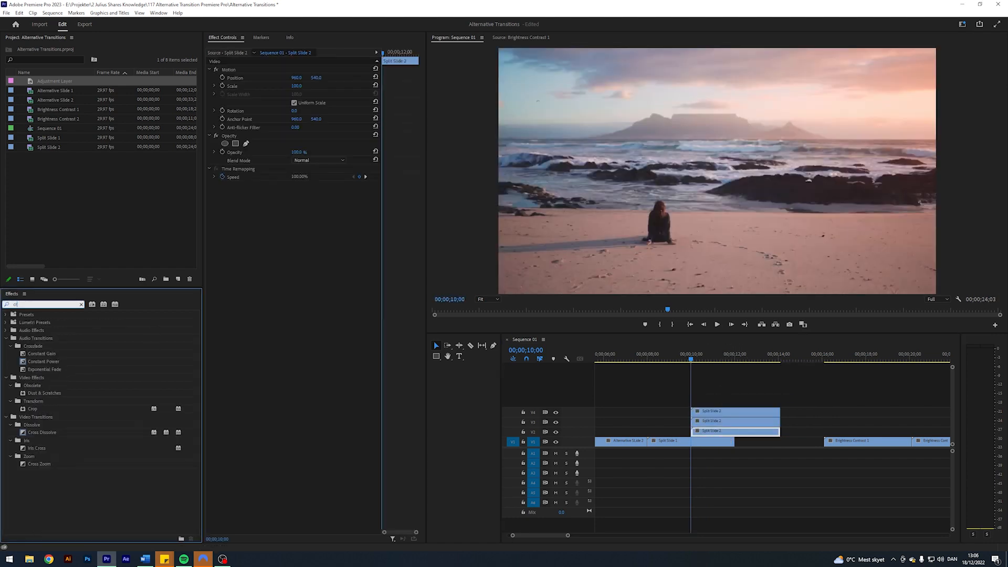
left_click_drag(31, 364, 719, 411)
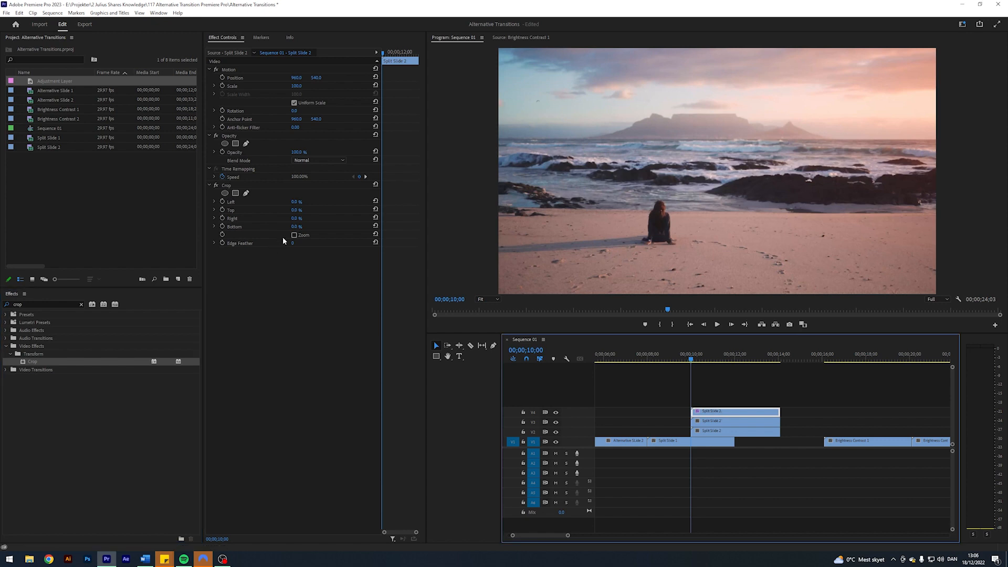
- Hide tracks V2 and V3 and set the V4 clip's Crop Bottom to 67%
left_click(556, 432)
left_click(556, 422)
left_click(698, 360)
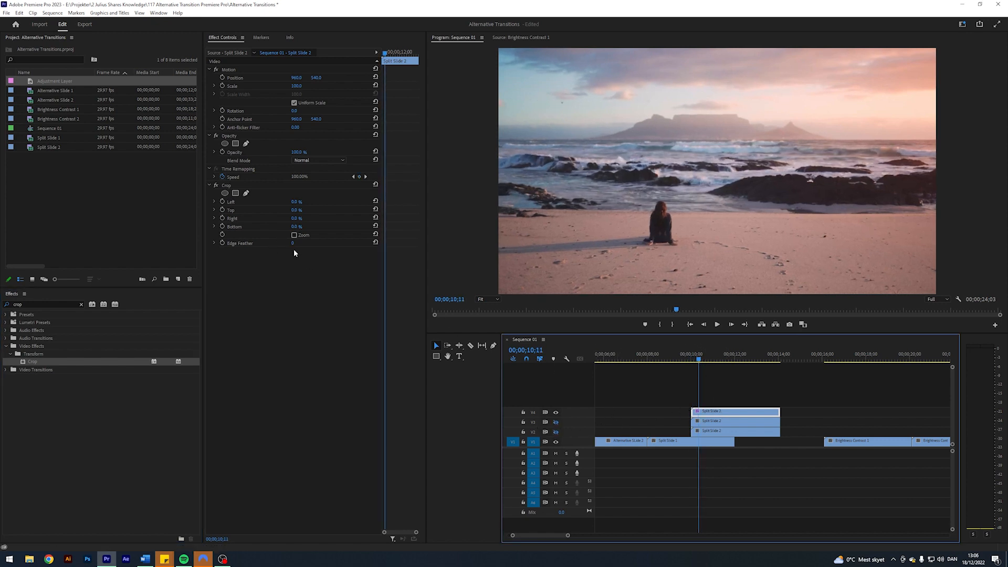
left_click(297, 227)
type("67")
key("Return")
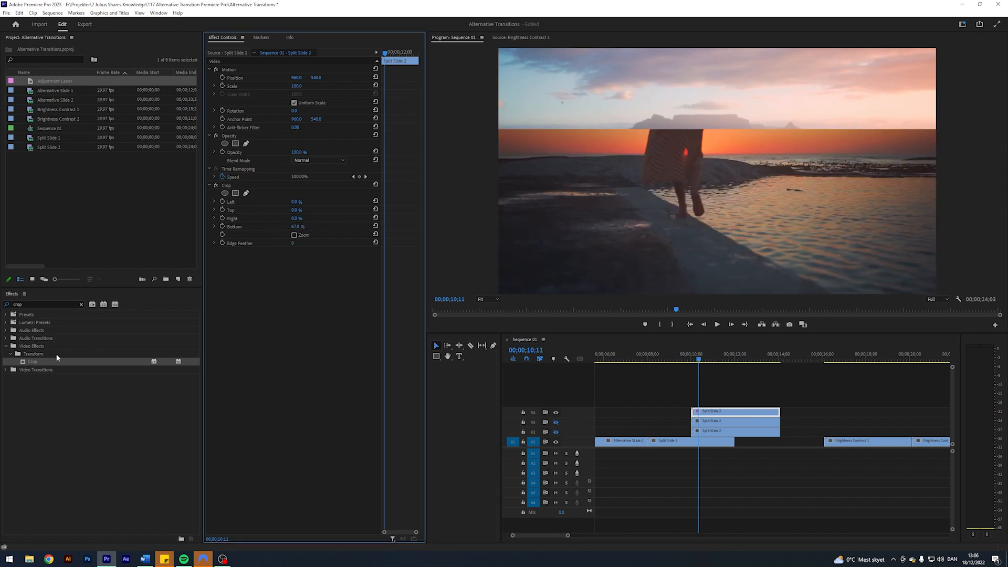
- Apply Crop to the V3 clip and set Top and Bottom to 33% while V4 is hidden, then show V4 again
left_click_drag(32, 362, 720, 423)
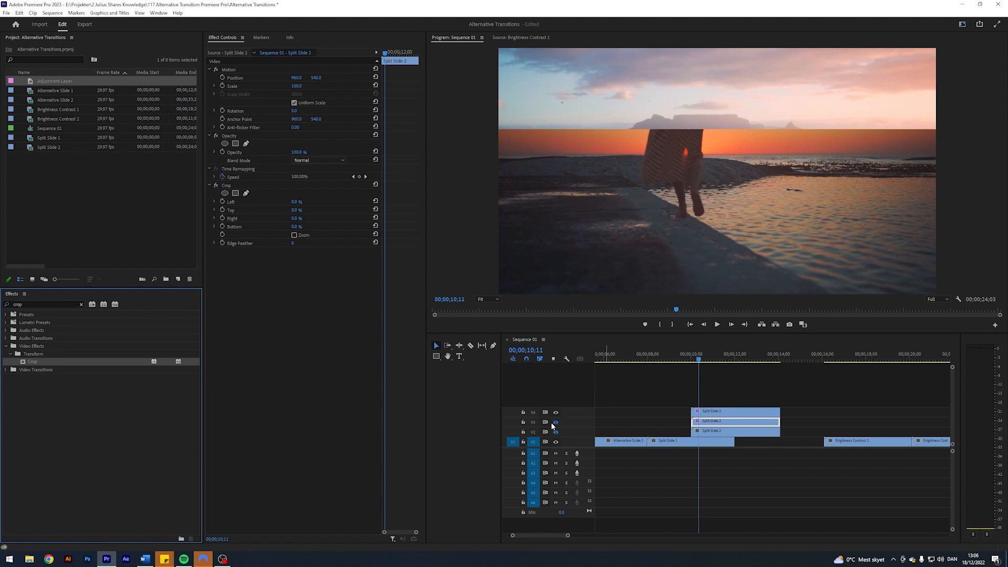
left_click(556, 422)
left_click(556, 413)
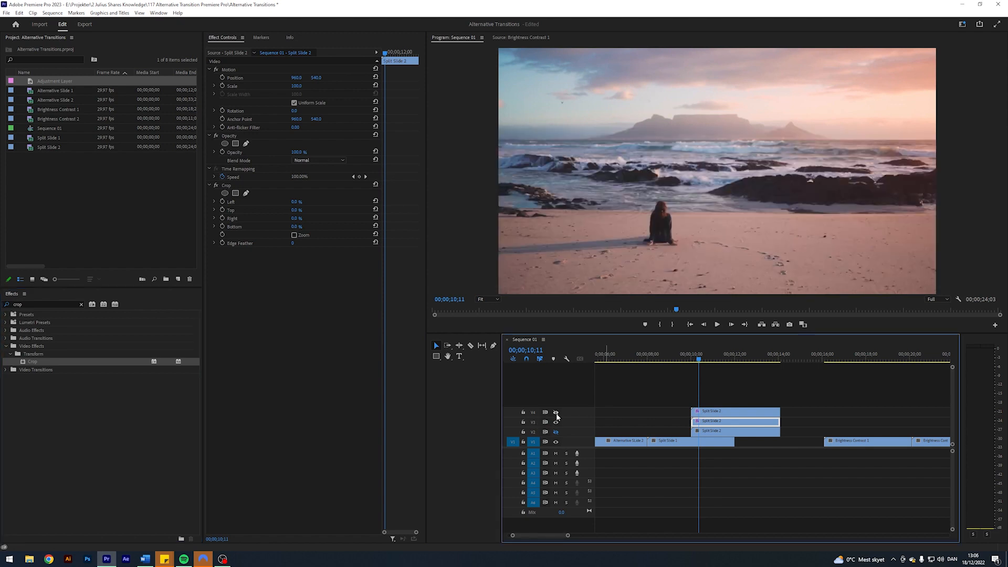
left_click(295, 210)
type("33")
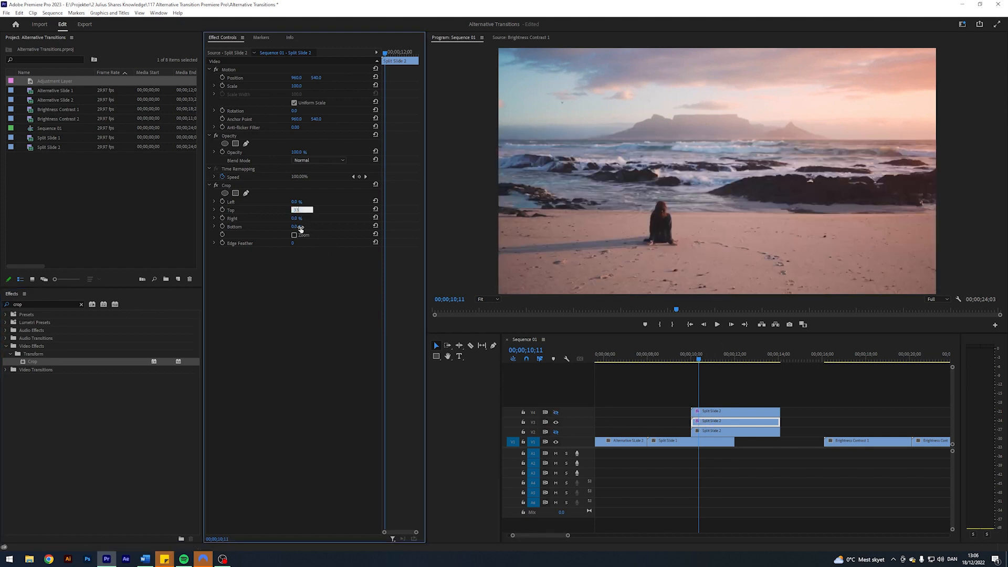
left_click(298, 227)
type("33")
key("Return")
left_click(556, 413)
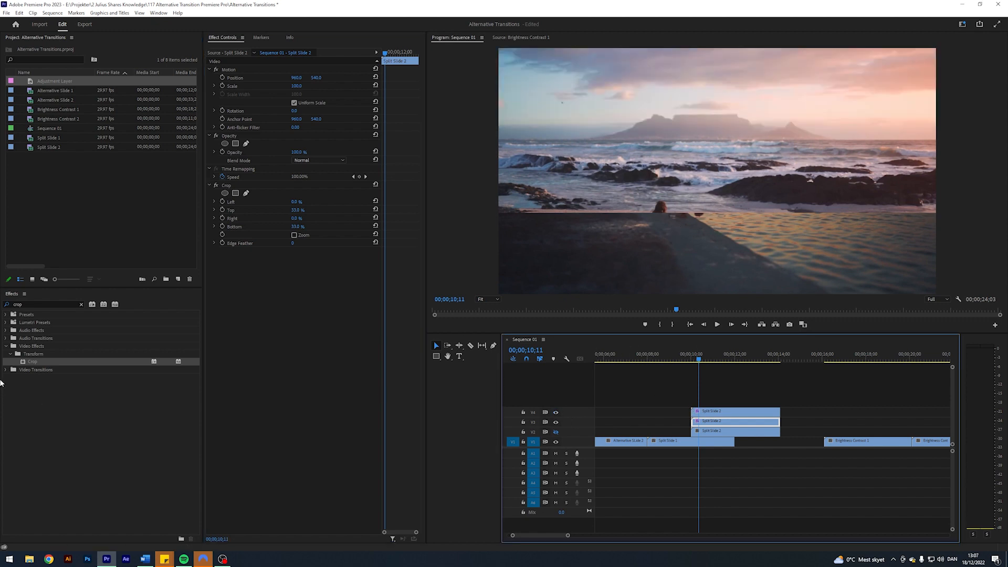
- Apply Crop to the V2 clip with Top at 66% while only V2's copy is shown, then show V3 and V4 again
left_click(701, 431)
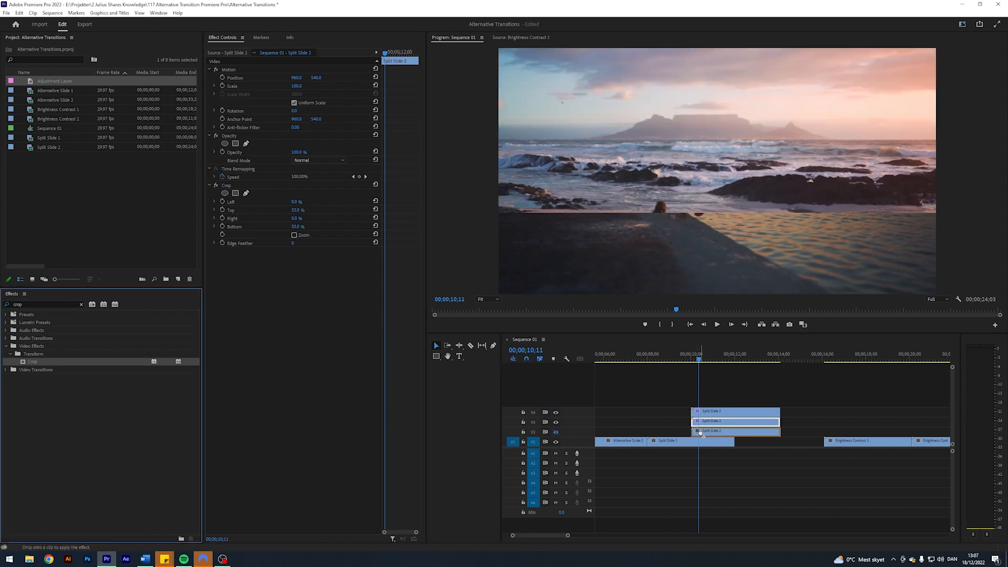
left_click(556, 430)
left_click(556, 422)
left_click(556, 412)
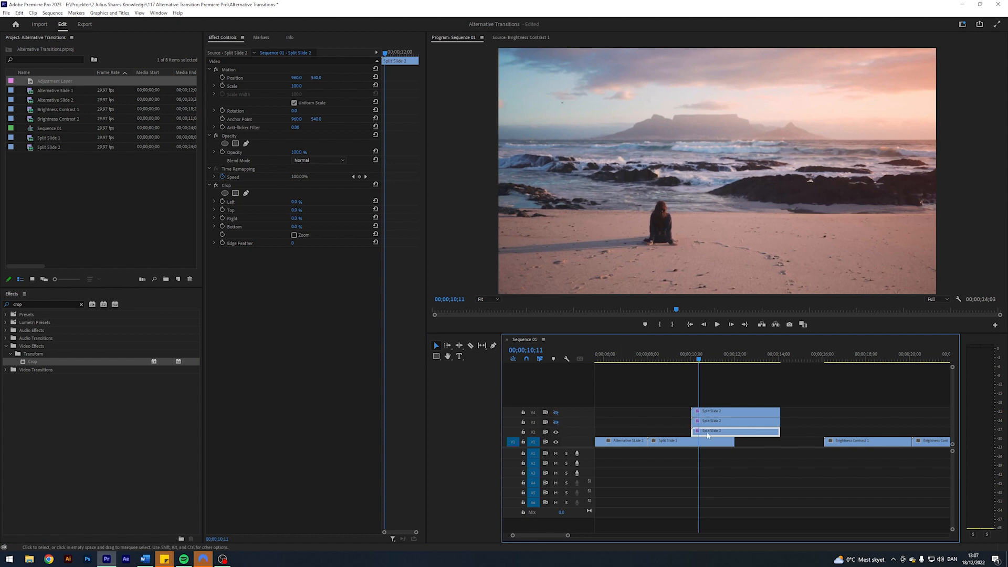
left_click(295, 210)
type("66")
key("Return")
left_click(556, 422)
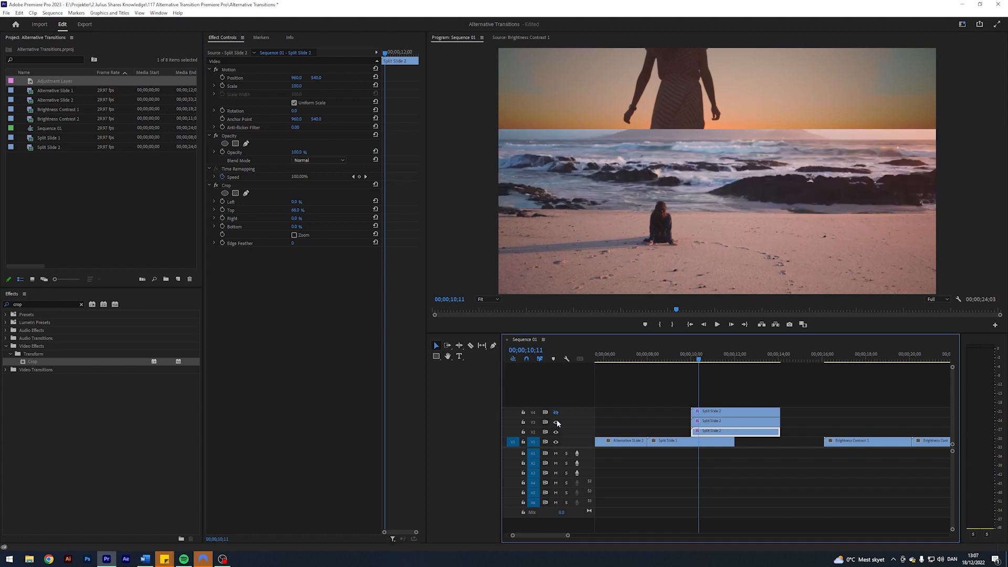
left_click(556, 412)
left_click(726, 379)
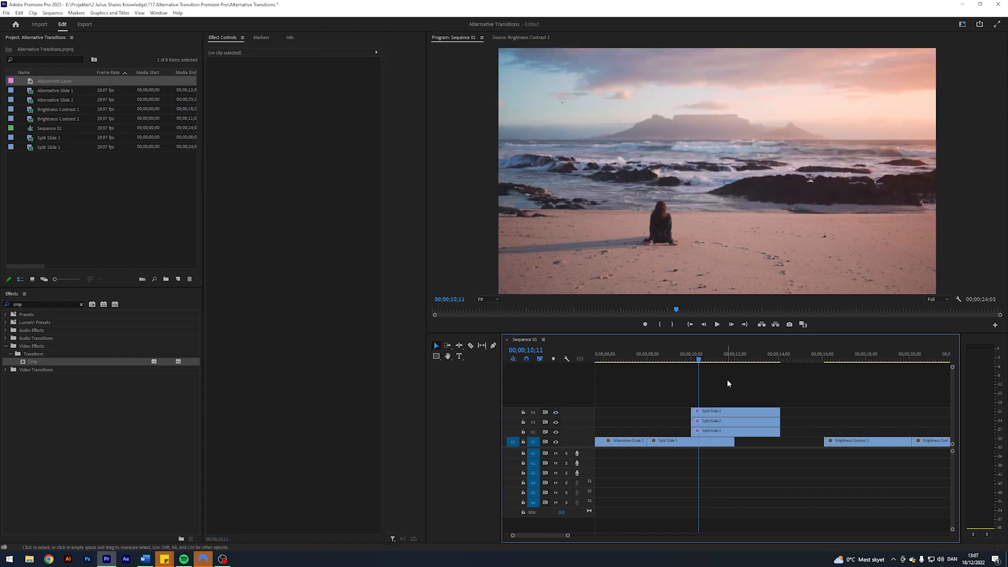
- Find the Transform effect among the Distort video effects and apply it to the Split Slide 2 clip on V4
double_click(21, 304)
type("tras")
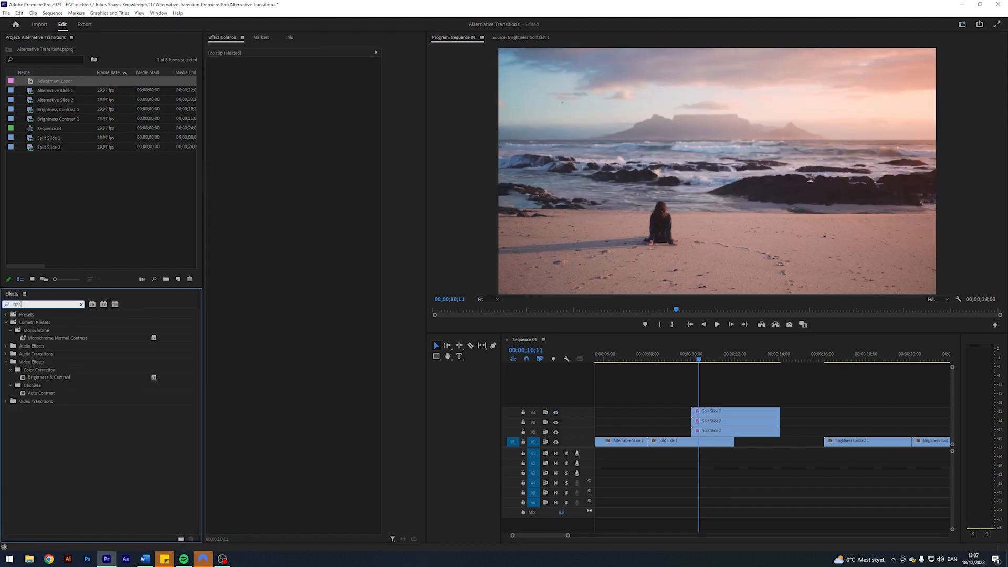
type("nsfo")
key("BackSpace")
key("BackSpace")
key("BackSpace")
key("BackSpace")
key("BackSpace")
type("nsform")
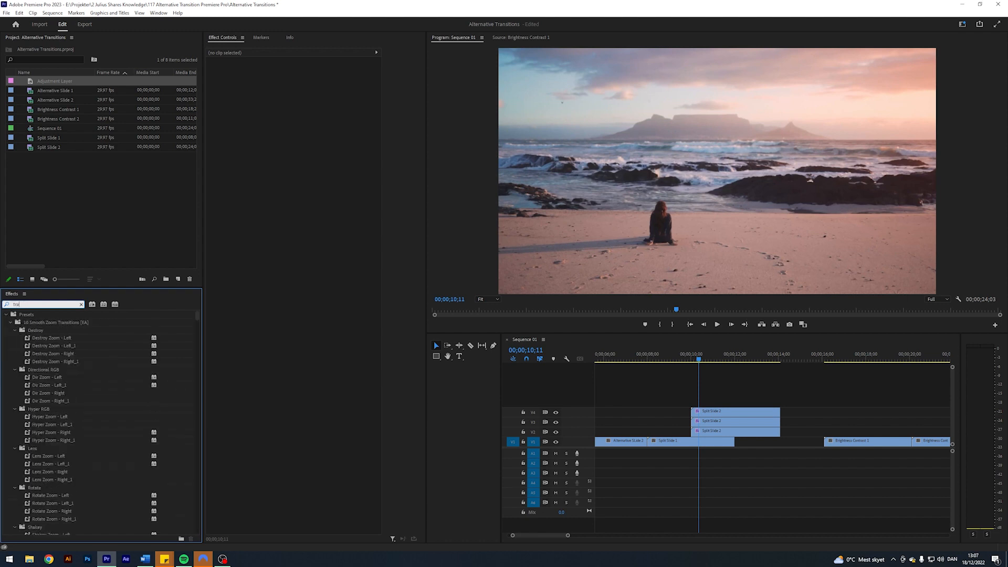
scroll(67, 467, "down", 1)
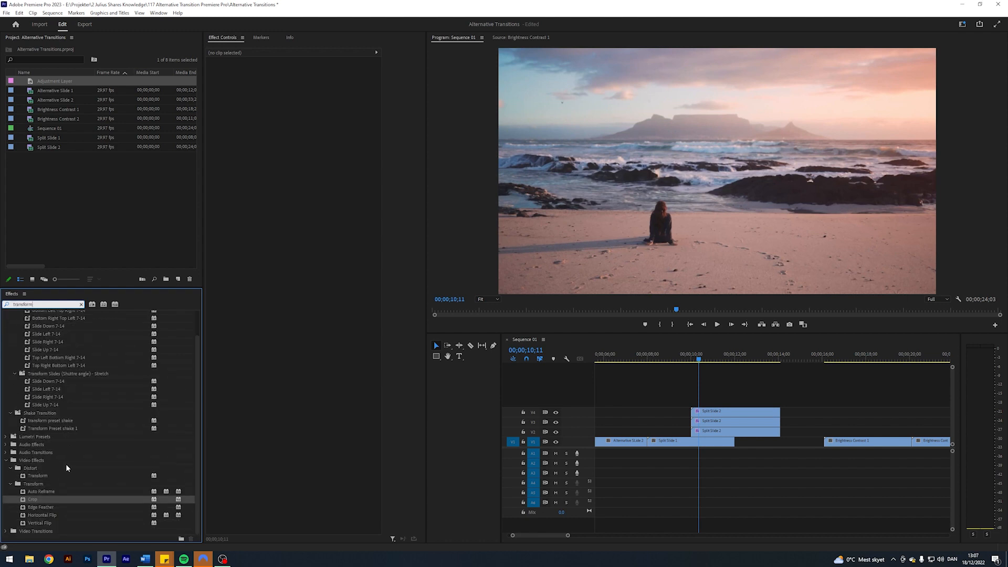
left_click(34, 476)
left_click_drag(727, 327, 724, 413)
- Turn off Use Composition's Shutter Angle in the V4 clip's Transform effect and set the Shutter Angle to 180
left_click(293, 343)
left_click(297, 350)
type("180.00")
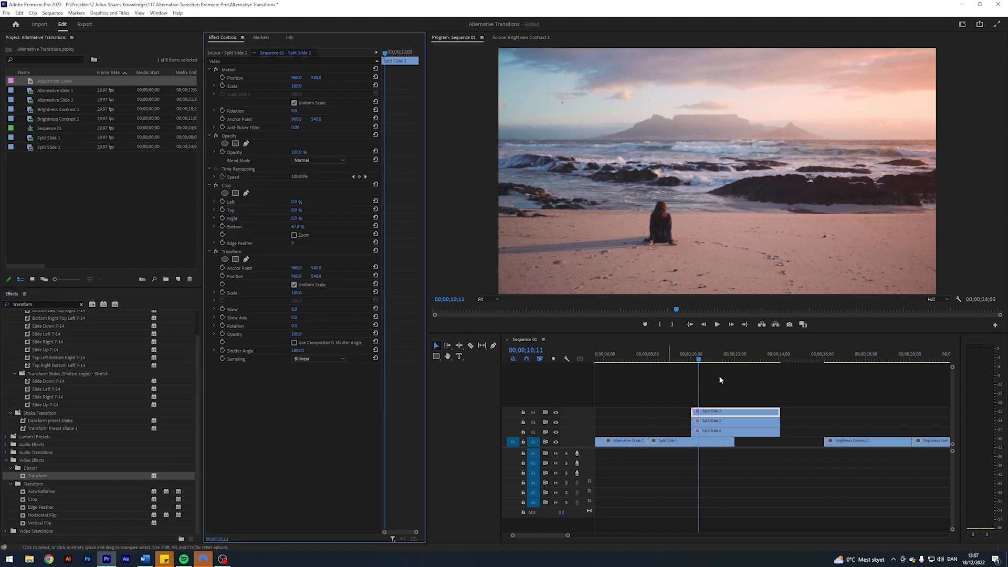
left_click(780, 387)
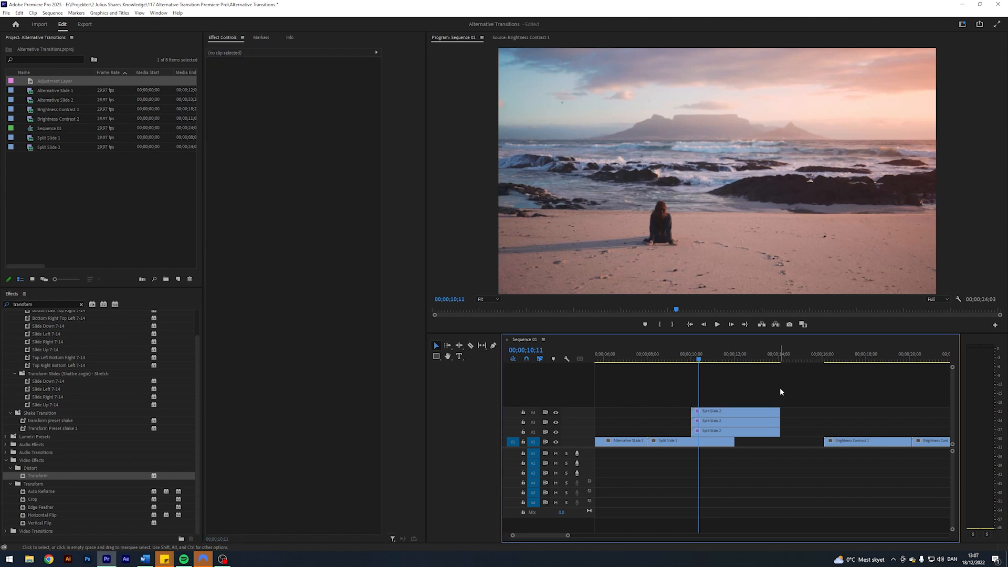
- At the start of the Split Slide 2 clip on V4, set the Transform Position X to -960 and keyframe it
key("Up")
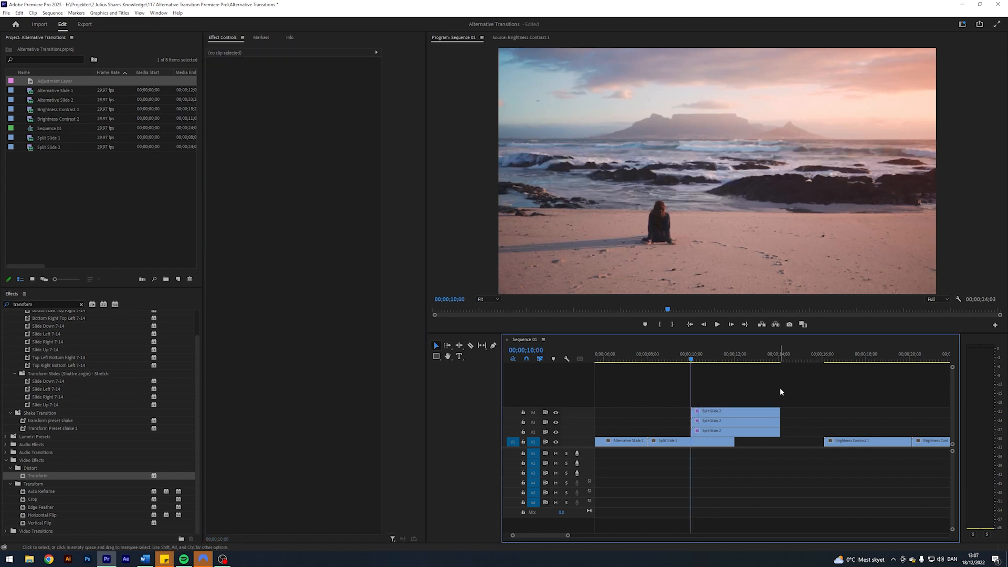
left_click(727, 412)
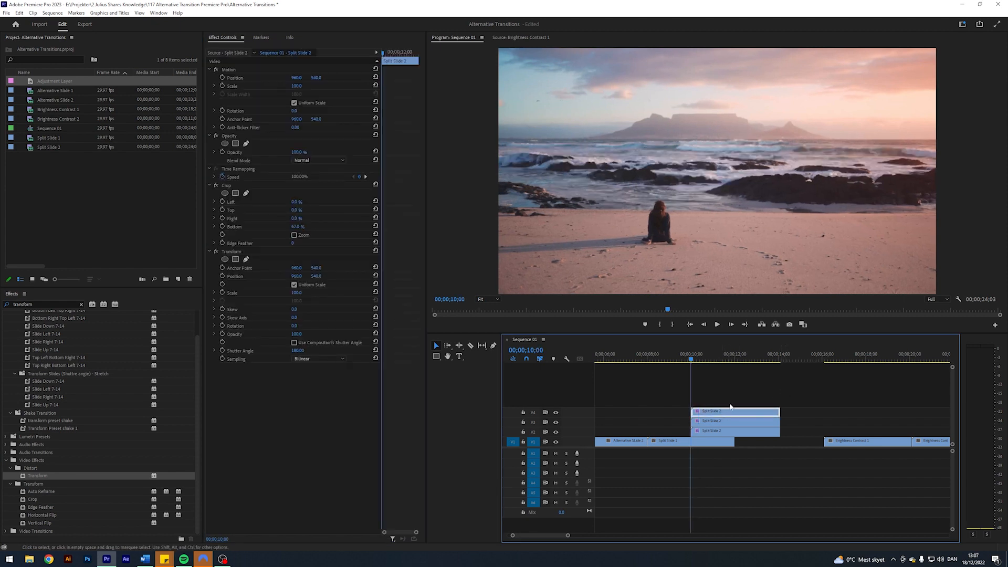
left_click(299, 276)
type("-")
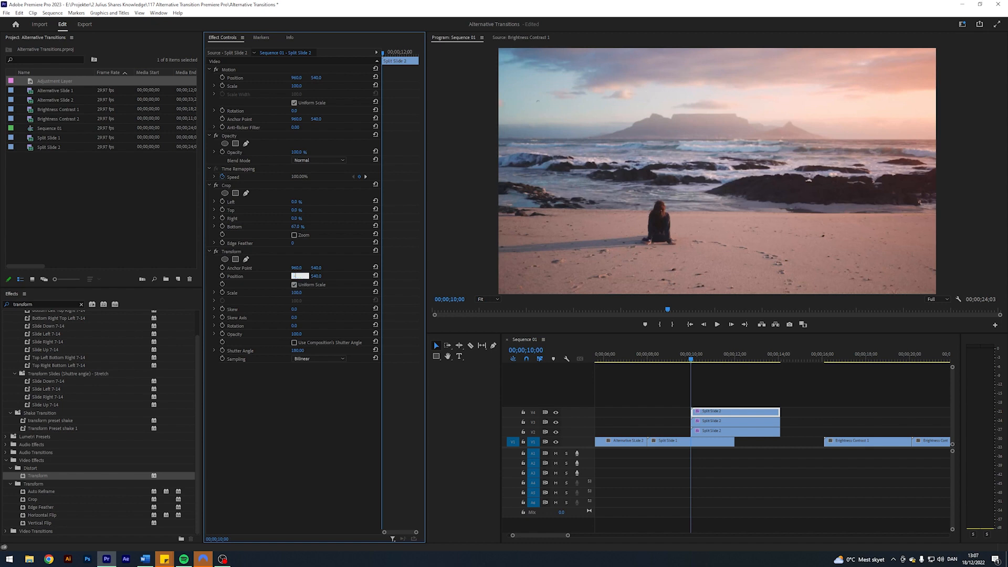
key("Return")
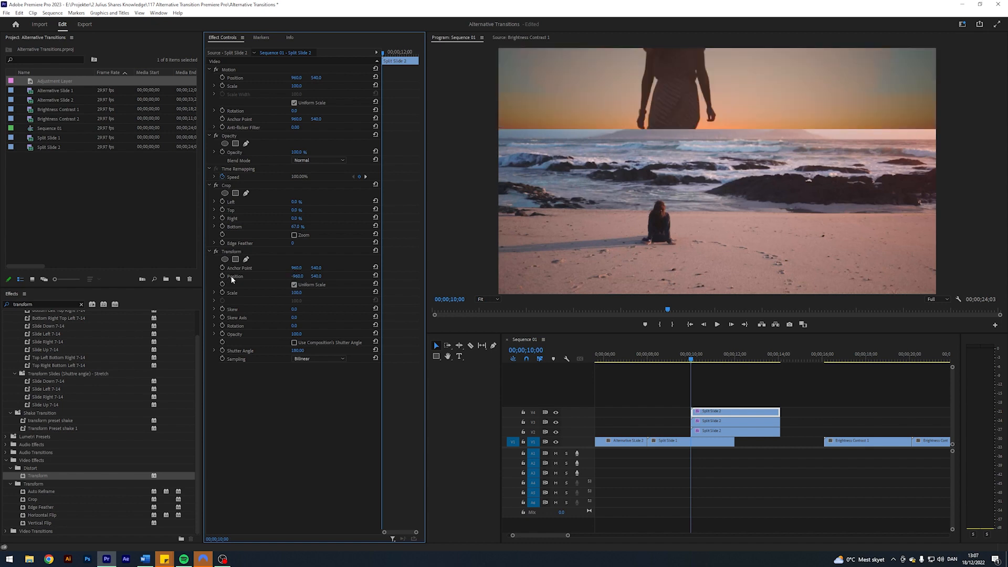
- At 00;00;12;00, reset the V4 clip's Transform Position to add a second keyframe and play back the slide
left_click(745, 384)
key("Down")
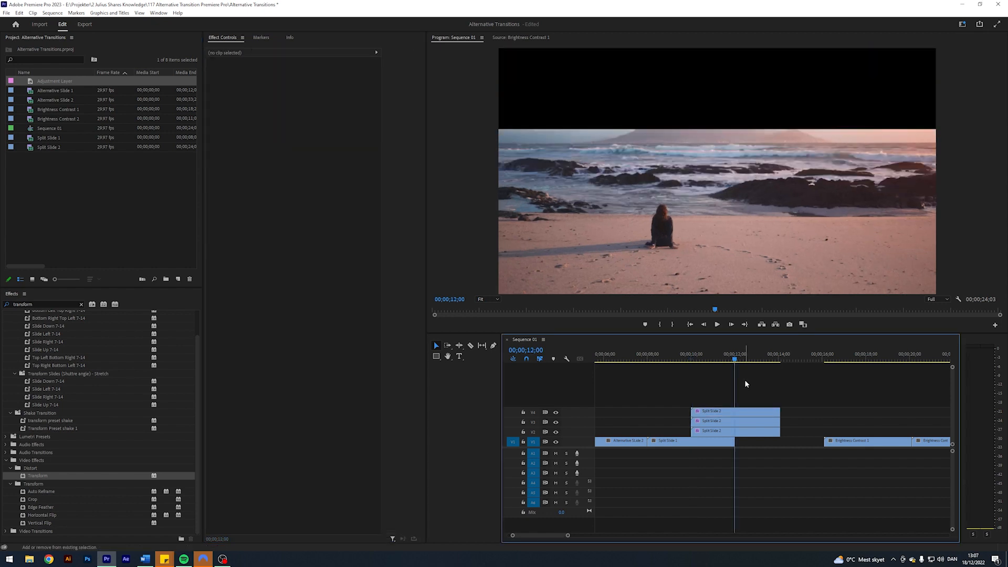
left_click(744, 412)
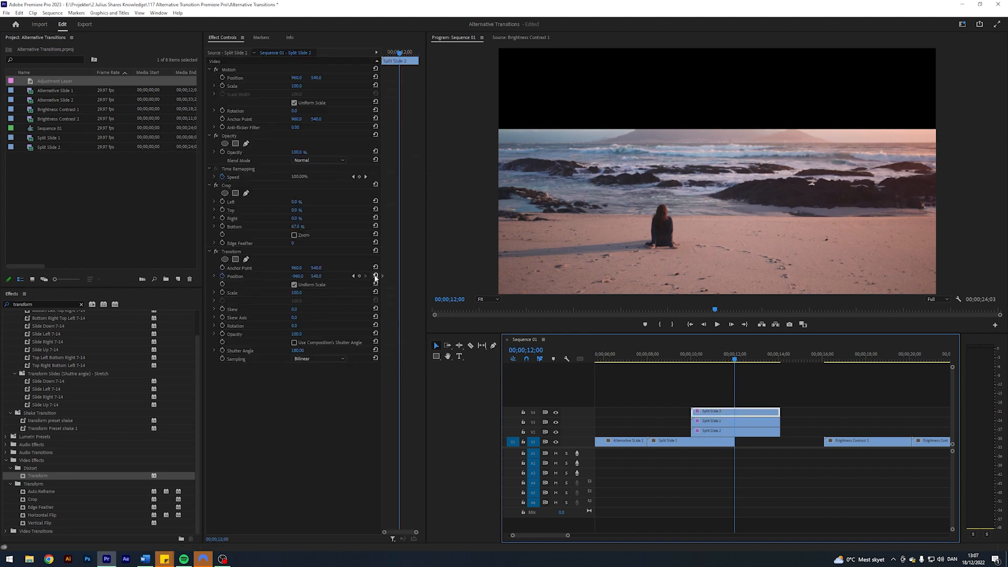
left_click(375, 276)
left_click(691, 361)
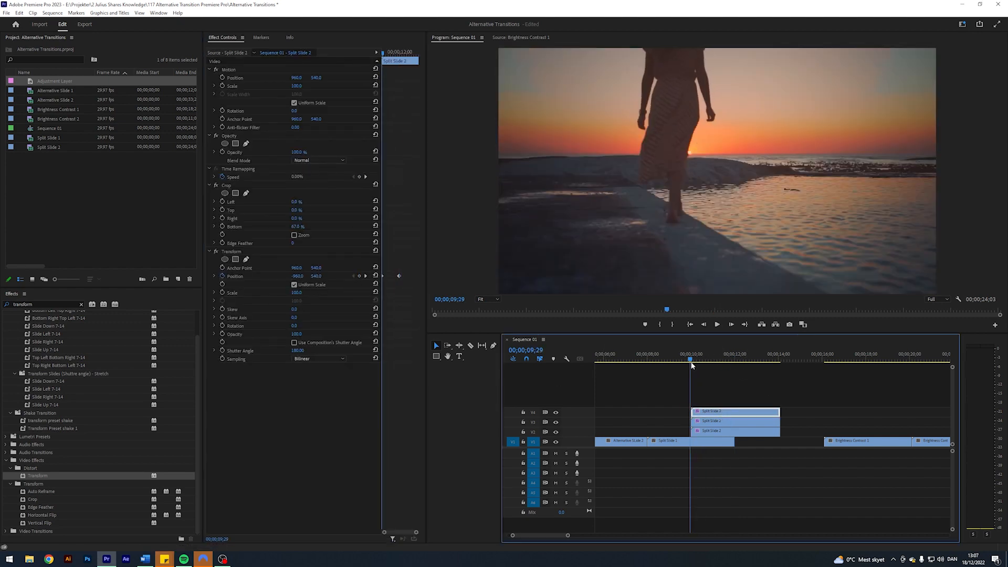
key("space")
key("space")
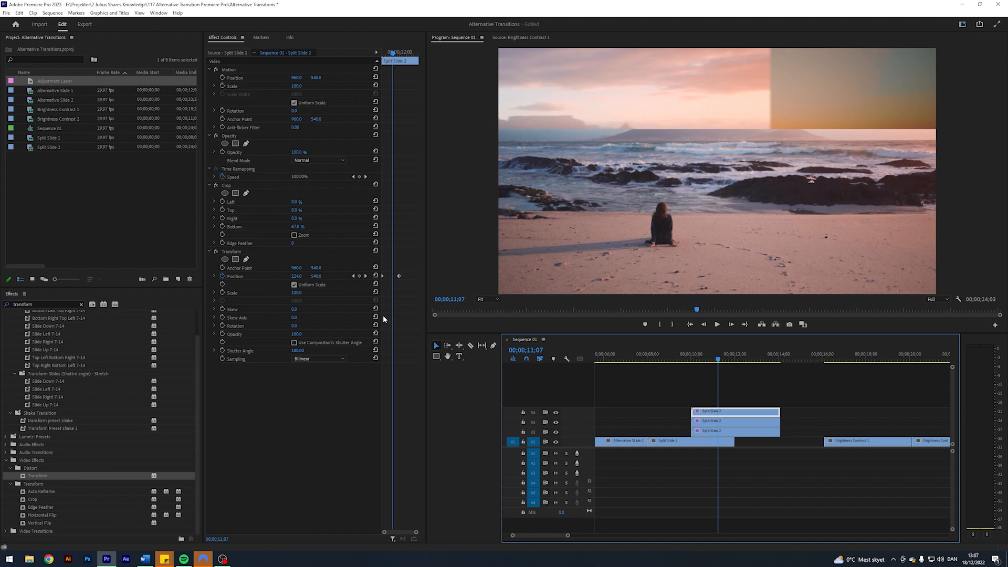
- Apply Ease In and Ease Out temporal interpolation to the V4 clip's Transform Position keyframes
left_click(366, 276)
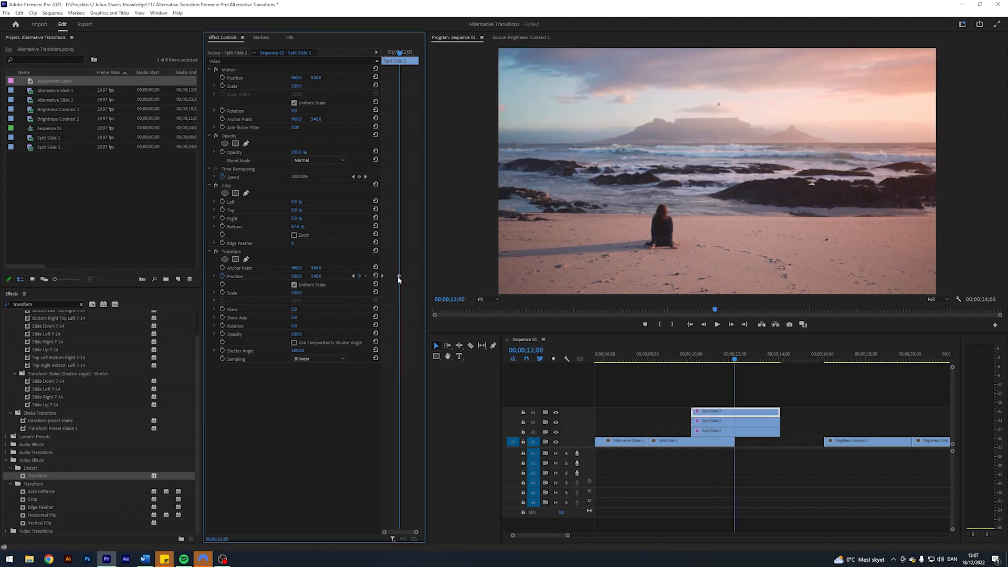
right_click(399, 276)
mouse_move(451, 341)
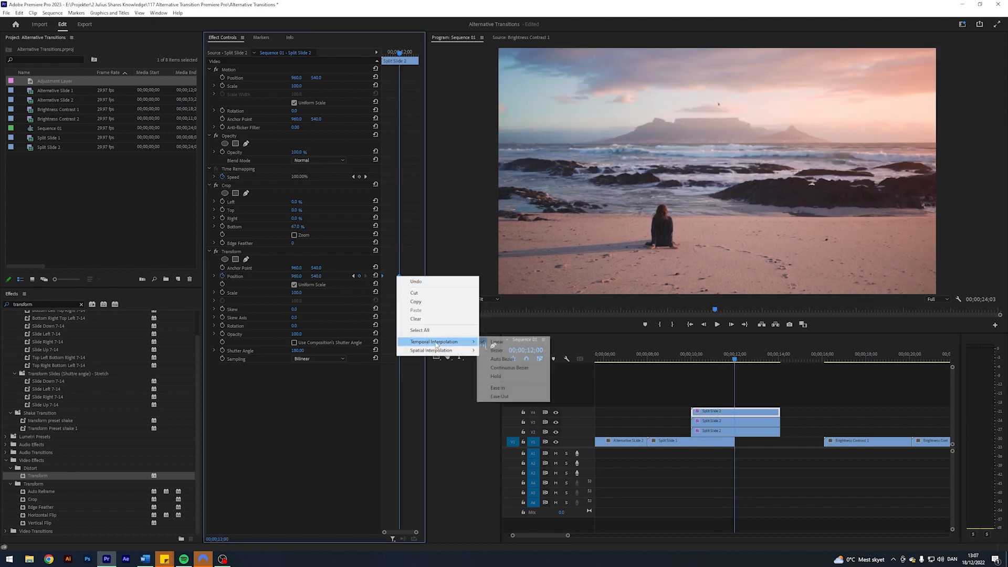
left_click(513, 393)
right_click(399, 276)
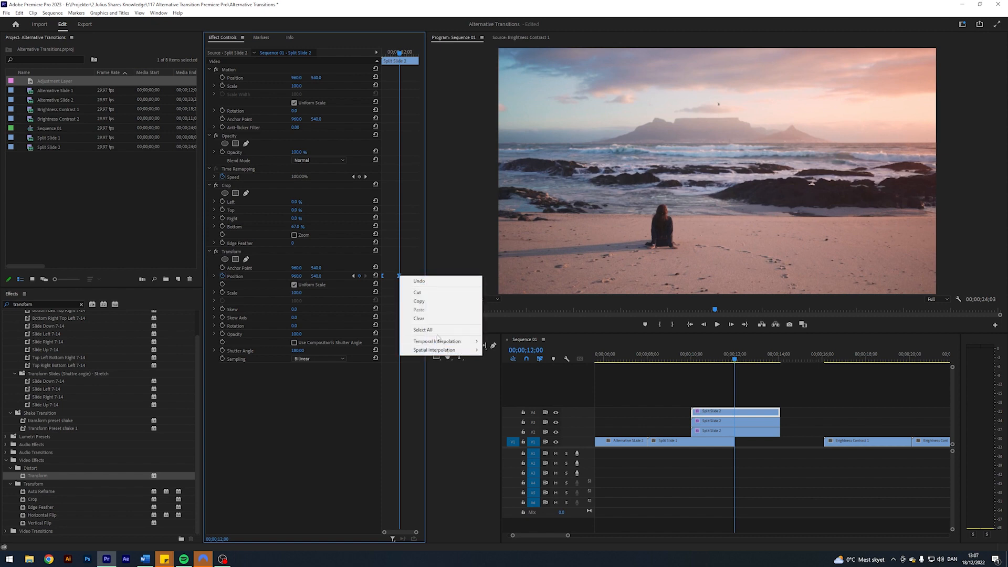
mouse_move(457, 341)
left_click(502, 396)
- With the playhead at 00;00;11;00, steepen the middle peak of the V4 clip's Transform Position velocity graph
left_click(774, 400)
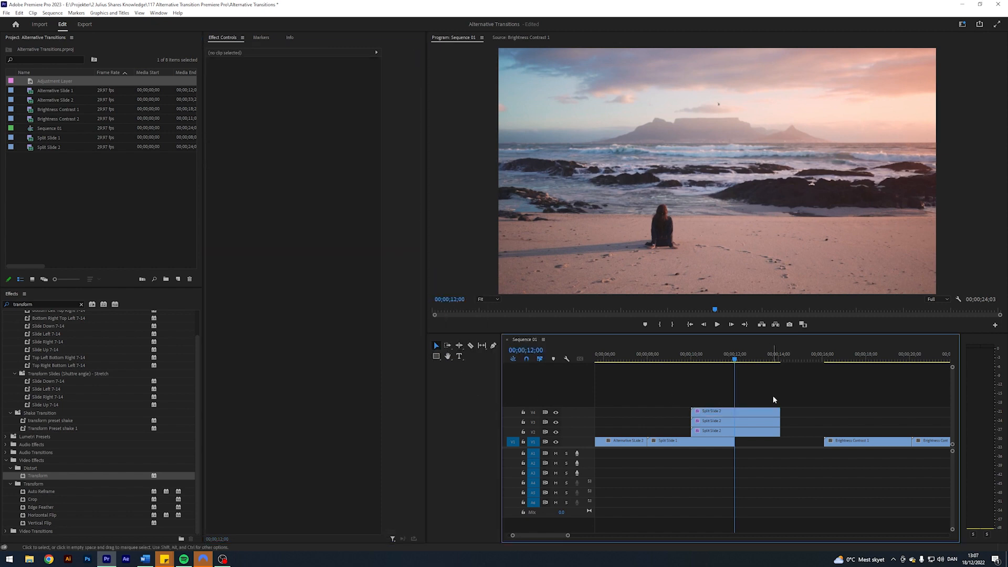
key("shift+Left")
key("shift+Left")
key("shift+Left")
key("shift+Left")
key("shift+Left")
key("shift+Left")
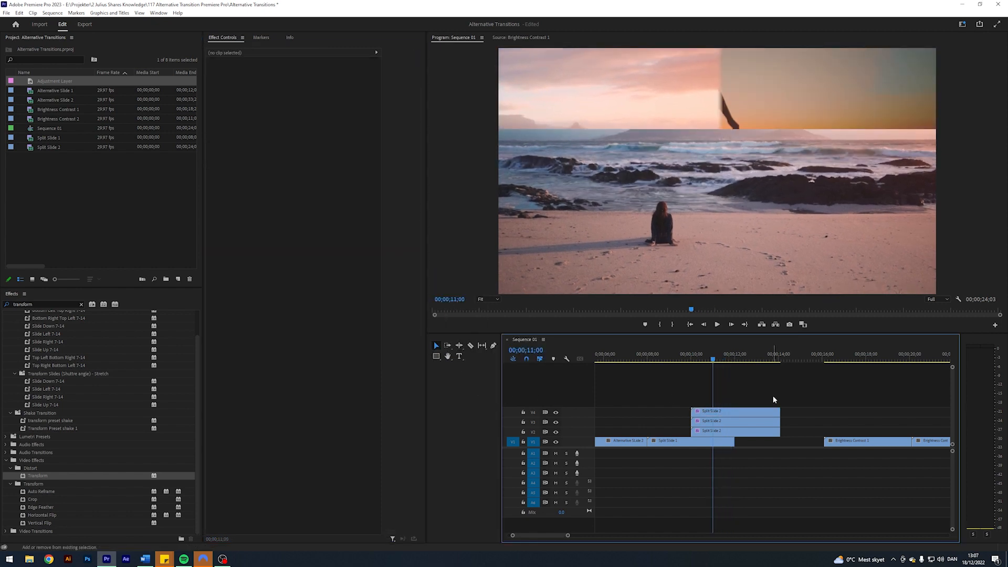
left_click(711, 413)
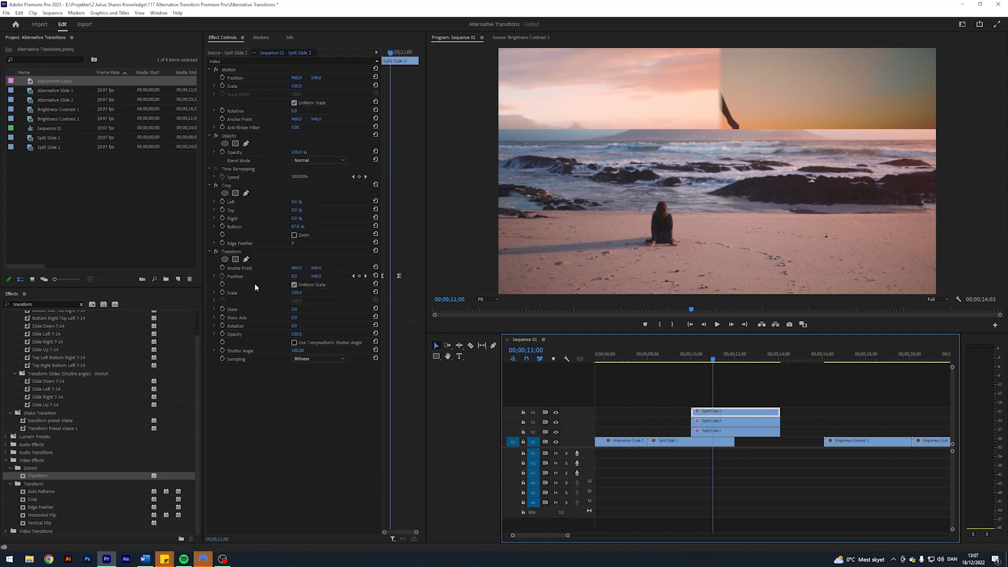
left_click(213, 276)
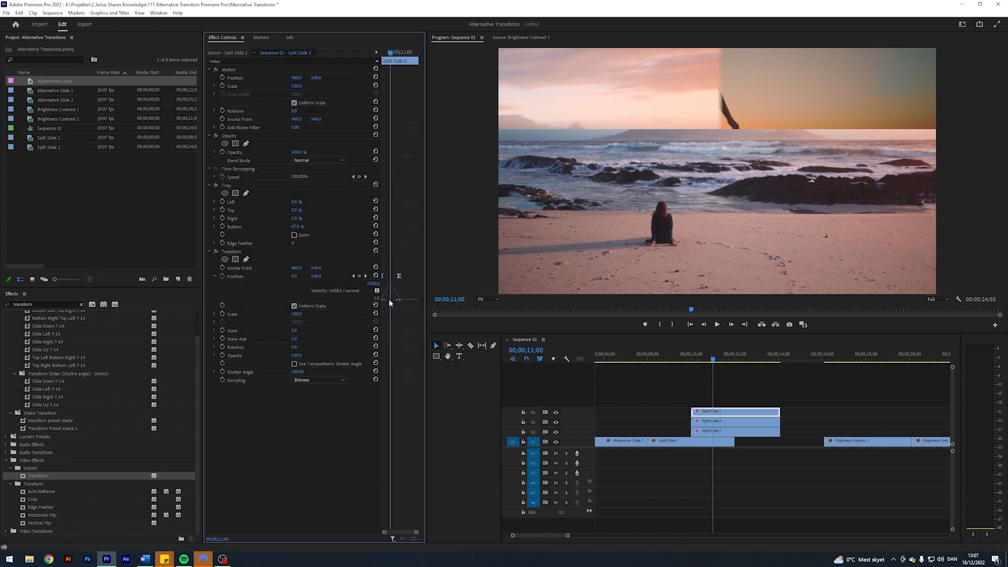
left_click_drag(389, 299, 395, 302)
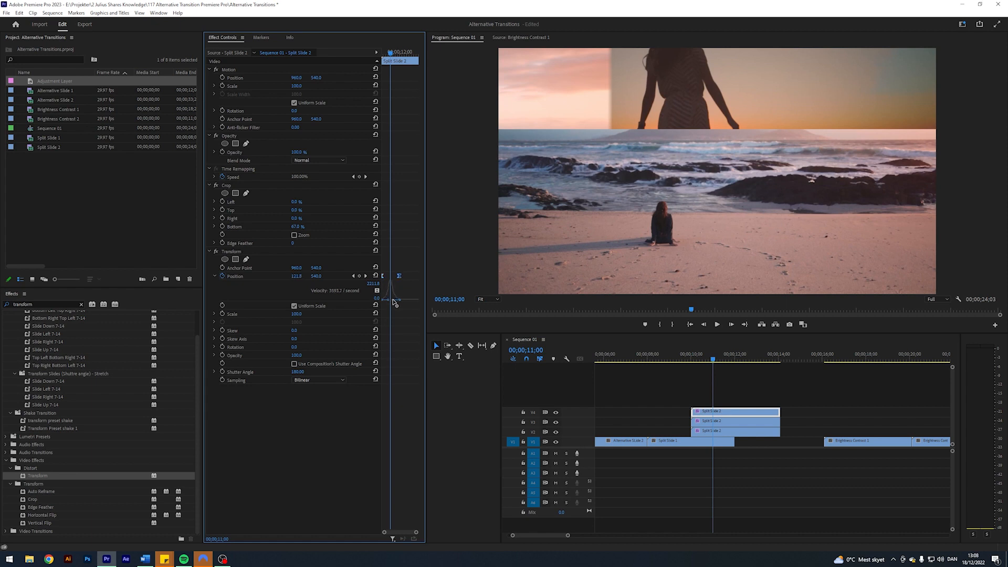
- Copy the V4 clip's Transform effect onto the V3 and V2 clips and set Position X of V3's first keyframe to 2880
left_click(230, 252)
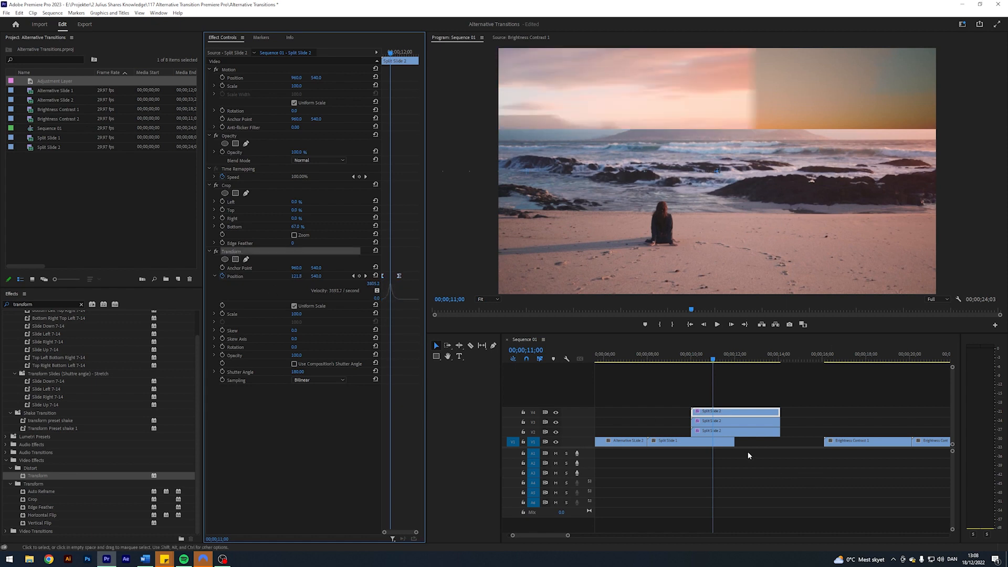
left_click(715, 423)
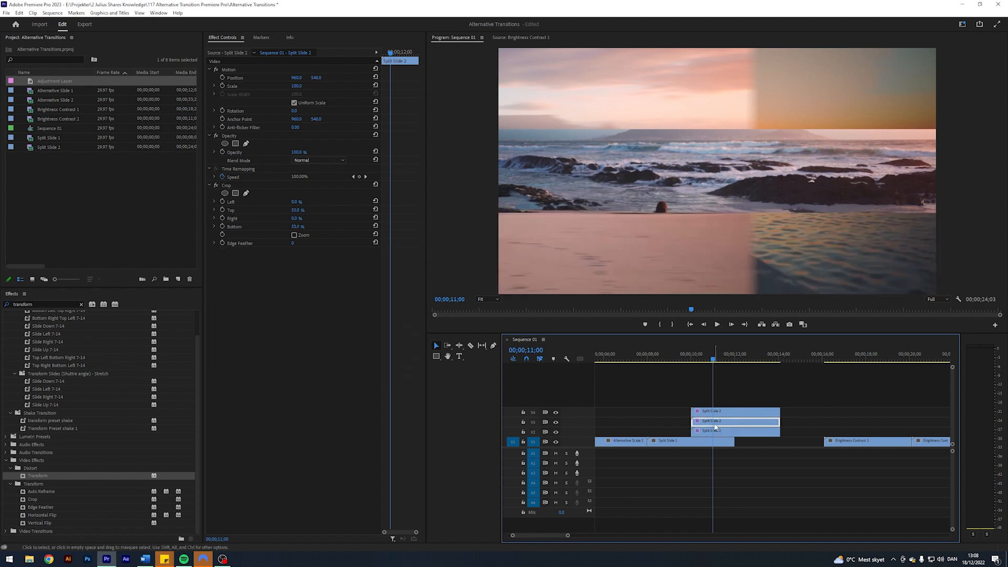
left_click(352, 276)
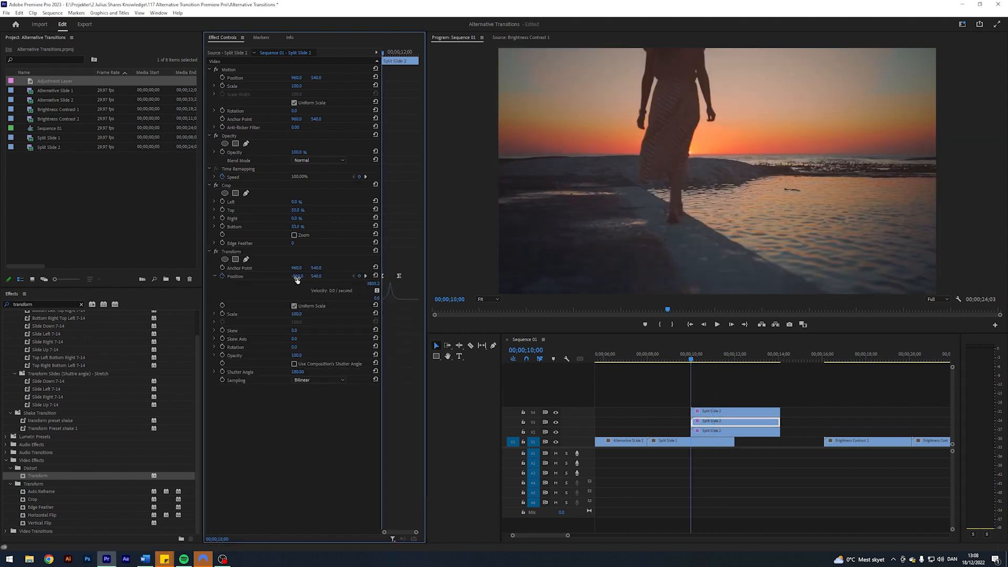
left_click(297, 276)
type("2880")
key("Return")
- Play back the split slide transition from just before the Split Slide 2 clips
left_click(707, 367)
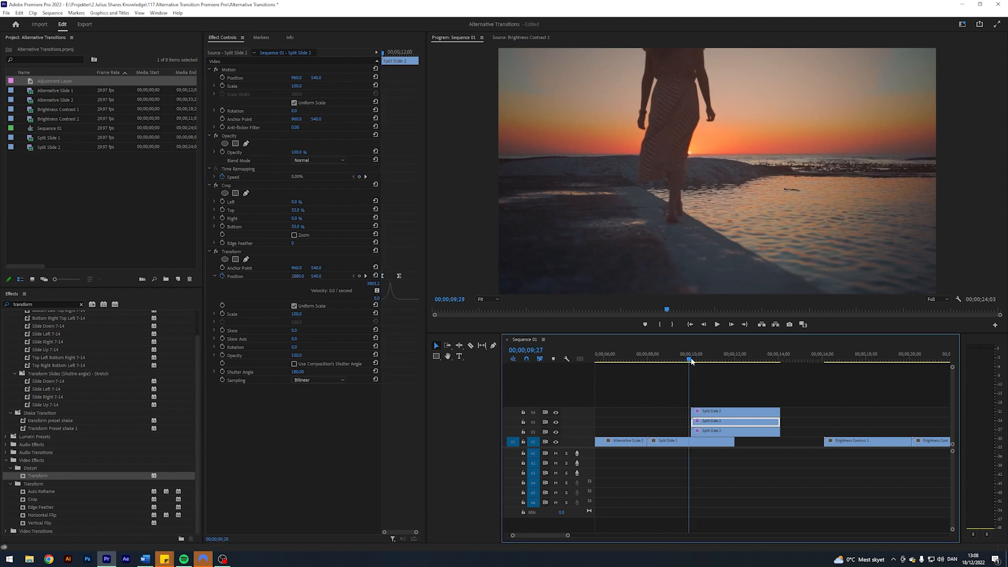
key("space")
key("space")
left_click(723, 387)
key("space")
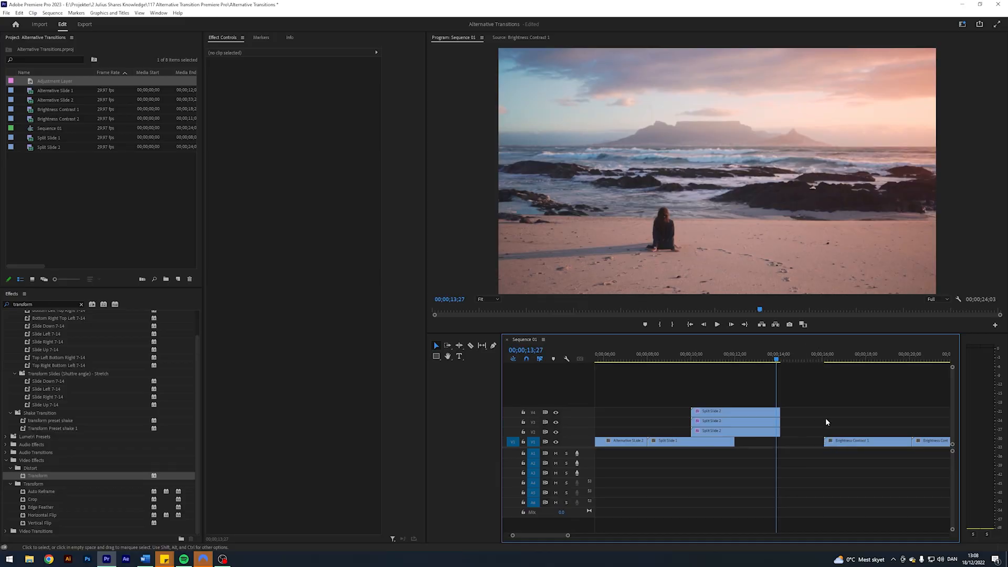
- Close the gap between the Split Slide 2 and Brightness Contrast clips and go to the cut between the two Brightness Contrast clips
left_click_drag(880, 423, 819, 443)
left_click(823, 409)
key("Down")
key("Down")
scroll(562, 537, "down", 5)
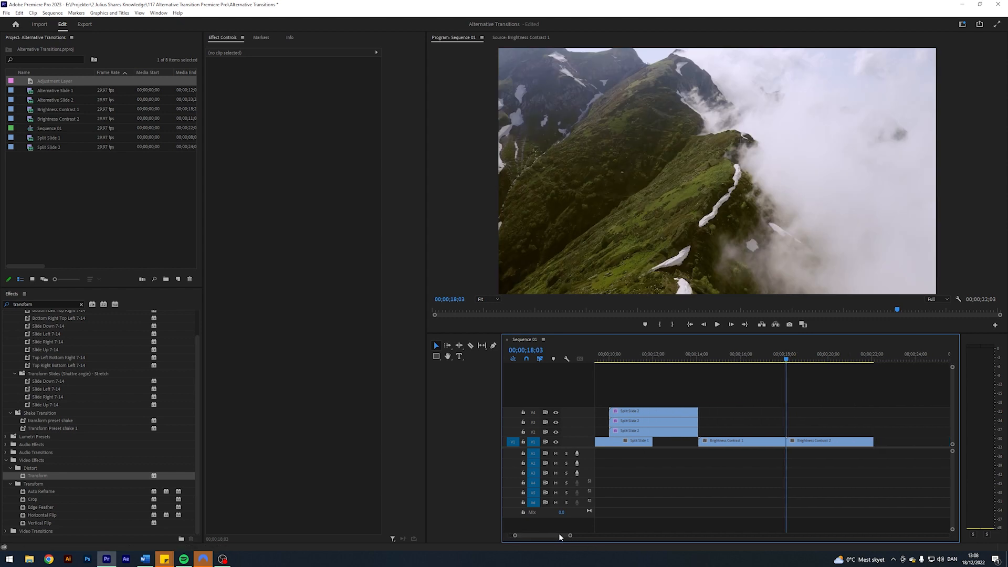
- Clear the effects search and place an adjustment layer on V2 above the Brightness Contrast clips, starting at 00;00;17;03
left_click(82, 304)
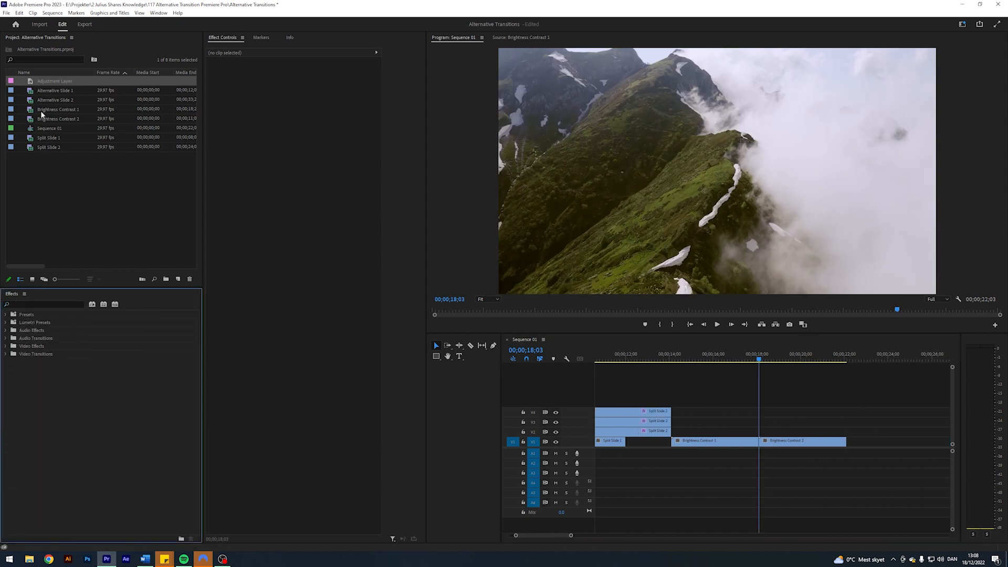
left_click_drag(32, 84, 789, 431)
key("shift+Left")
key("shift+Left")
key("shift+Left")
key("shift+Left")
key("shift+Left")
key("shift+Right")
key("shift+Right")
key("shift+Right")
key("shift+Right")
key("shift+Right")
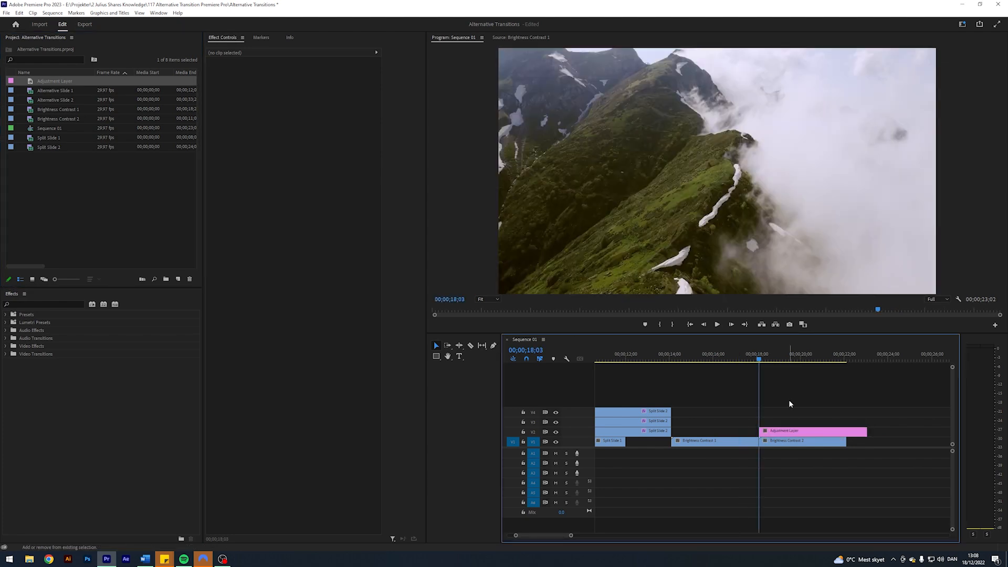
key("shift+Left")
key("shift+Left")
key("shift+Left")
key("shift+Left")
key("shift+Left")
key("shift+Left")
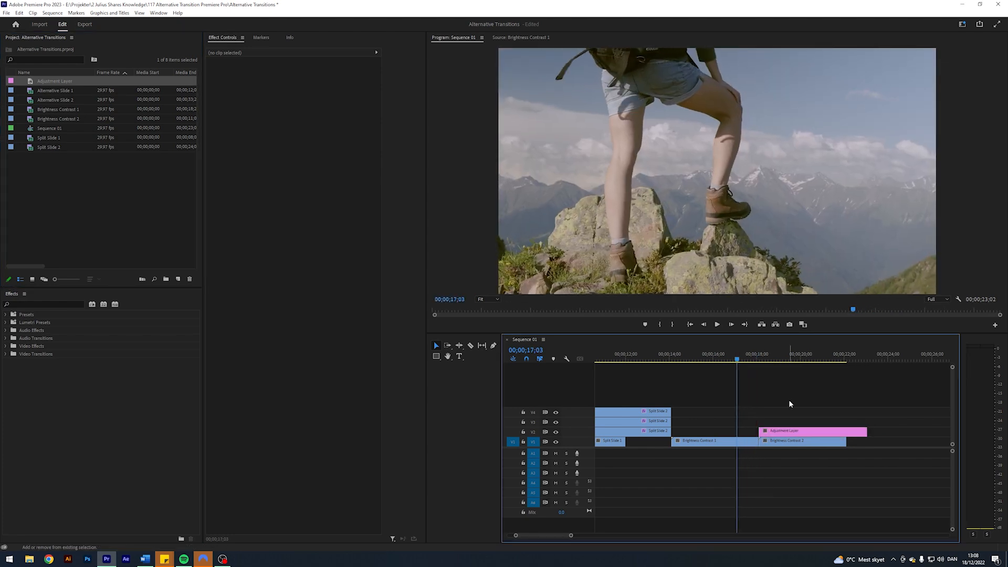
left_click_drag(784, 432, 763, 432)
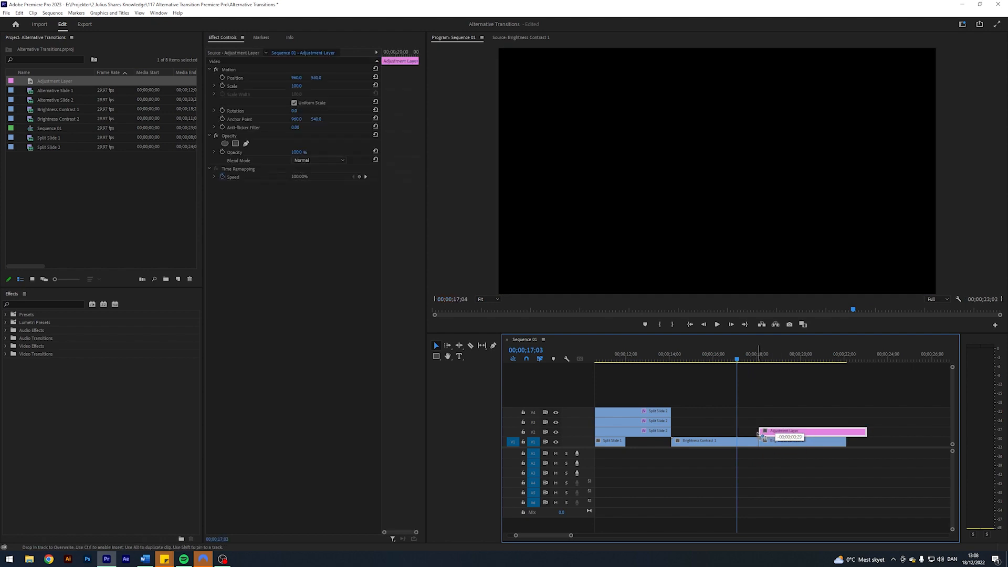
- Cut the adjustment layer at 00;00;19;03 and delete the part after the cut
key("space")
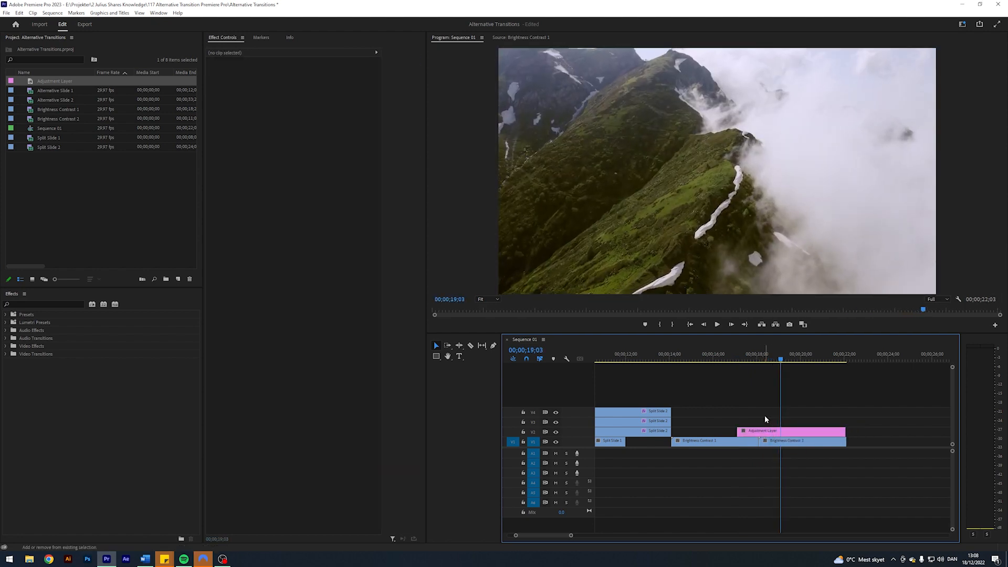
key("c")
left_click(780, 432)
key("v")
left_click(789, 432)
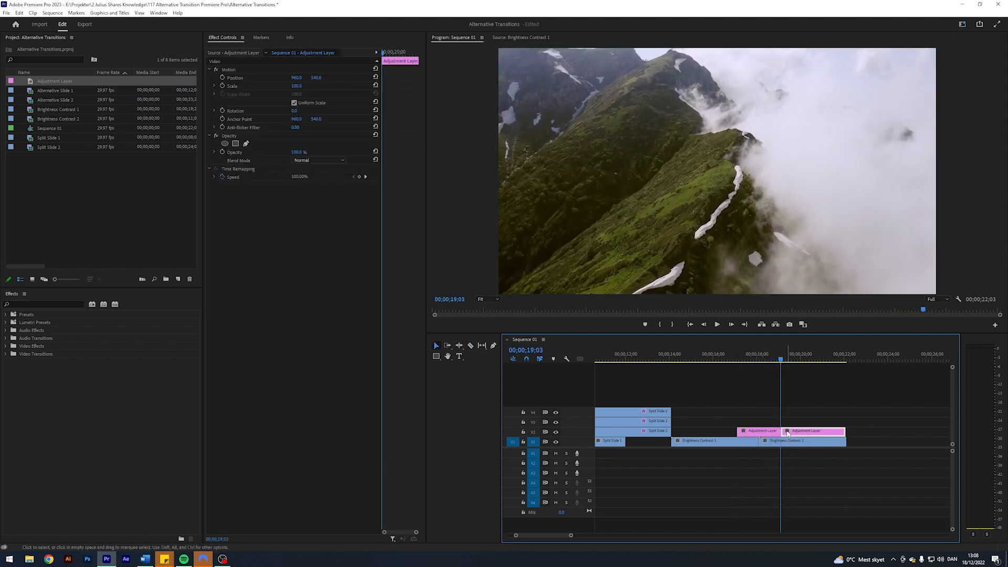
key("Delete")
- Search the effects for "brig" and apply Brightness & Contrast to the adjustment layer
key("Up")
left_click(45, 304)
type("brigtht")
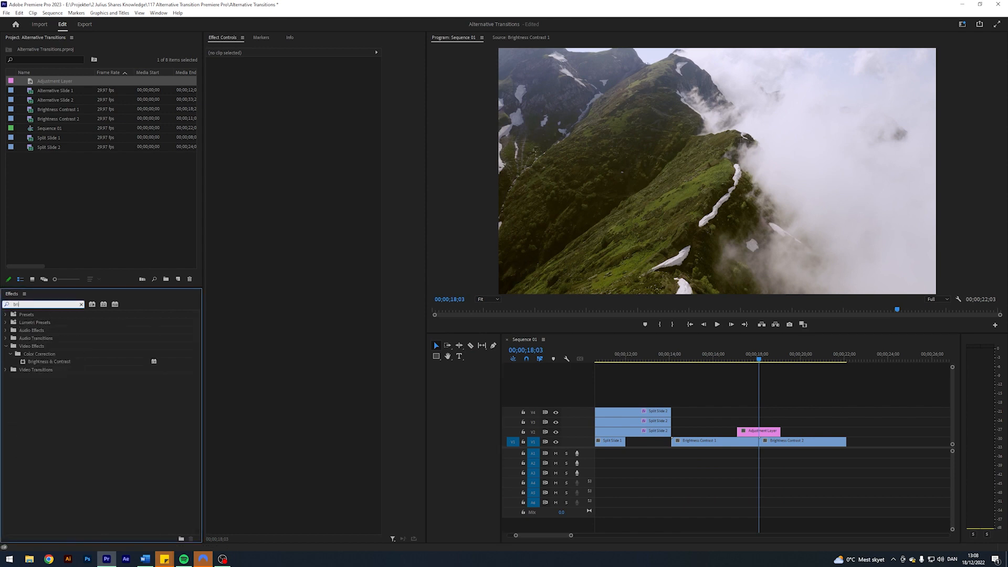
key("BackSpace")
key("BackSpace")
key("BackSpace")
left_click_drag(44, 361, 759, 431)
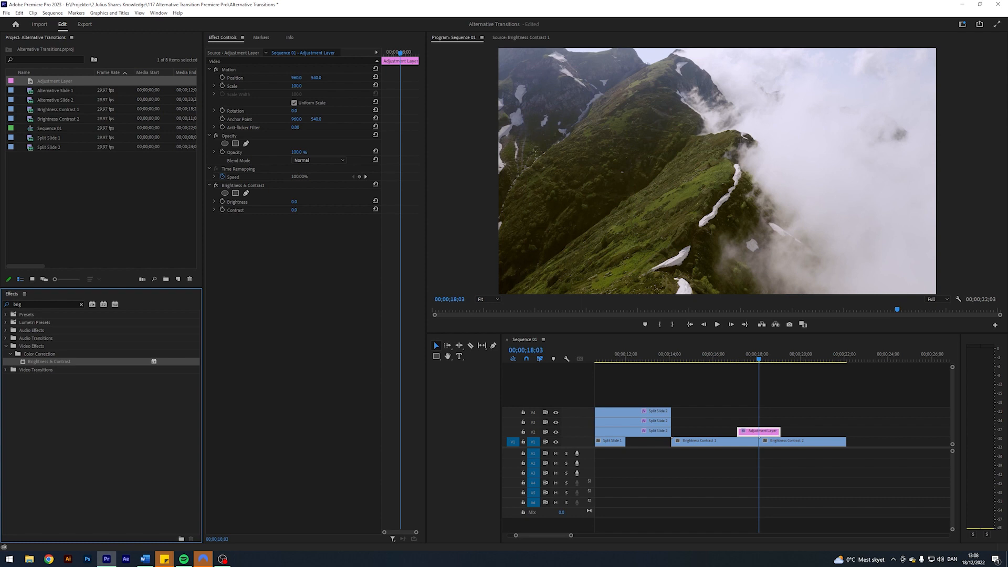
- At the cut between the clips, set the adjustment layer's Brightness to -100 and Contrast to 100 and keyframe both
left_click(766, 432)
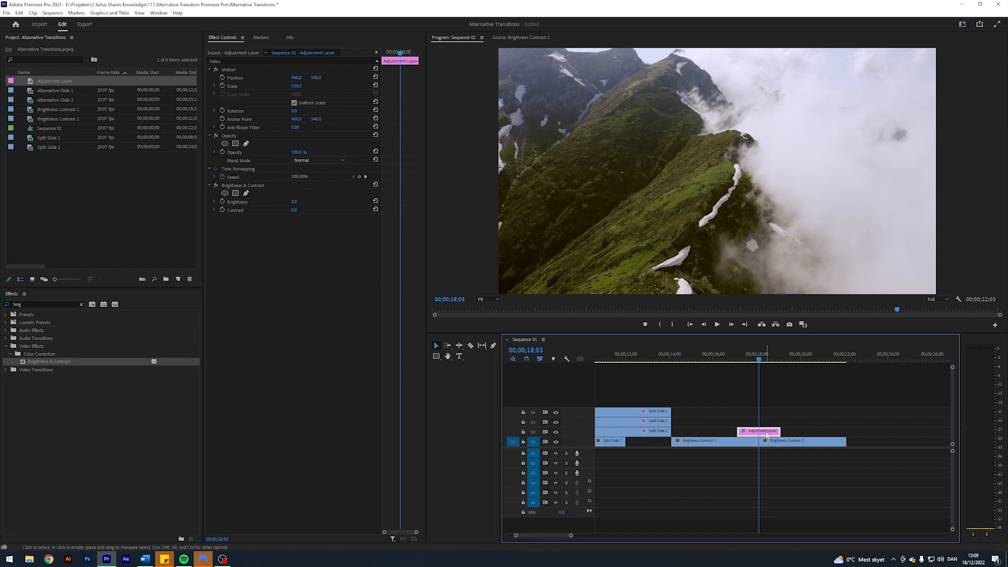
left_click(302, 201)
type("-100")
key("Tab")
type("100")
key("Return")
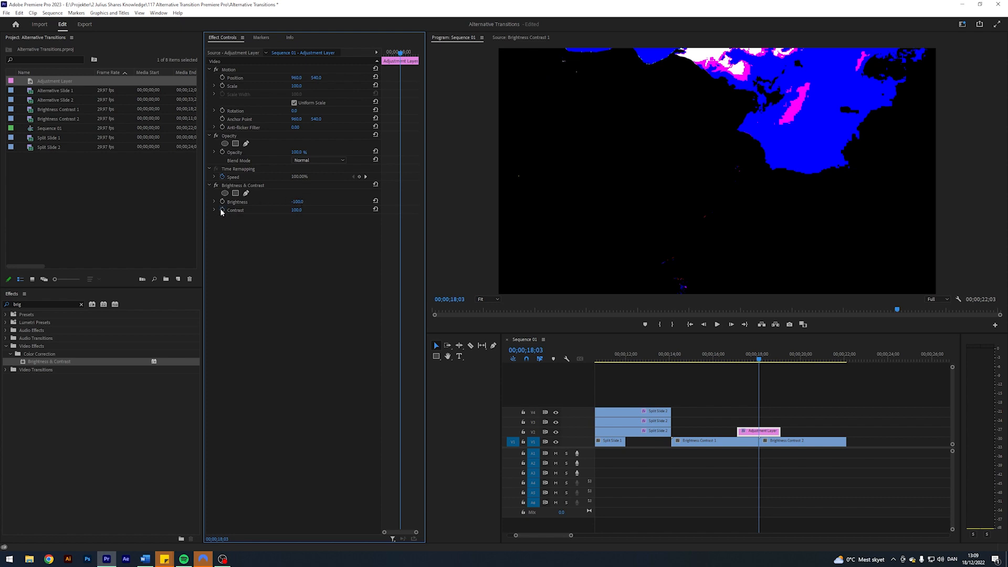
- Reset Brightness & Contrast at both the start and the end of the adjustment layer to add neutral keyframes
left_click(820, 377)
key("Up")
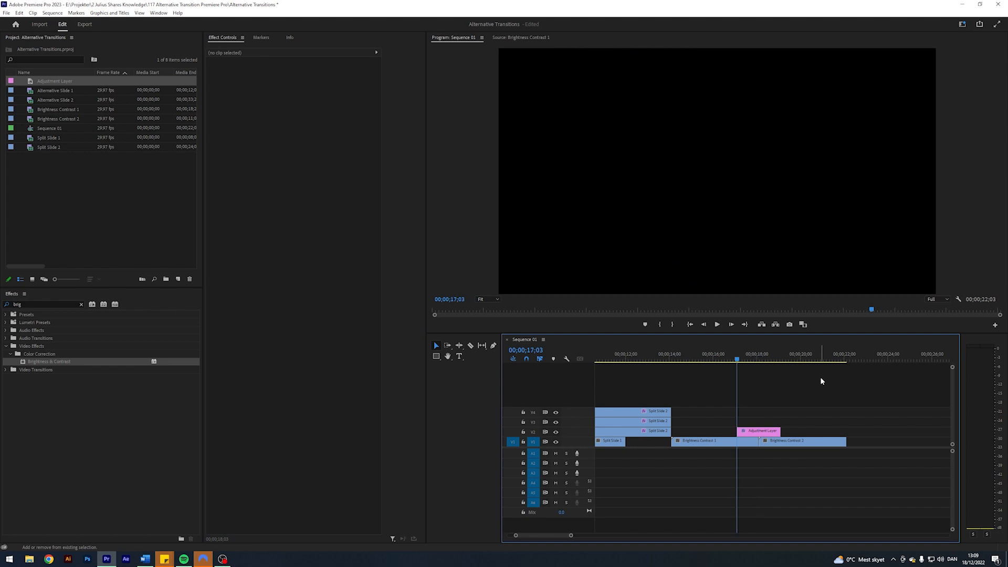
left_click(761, 431)
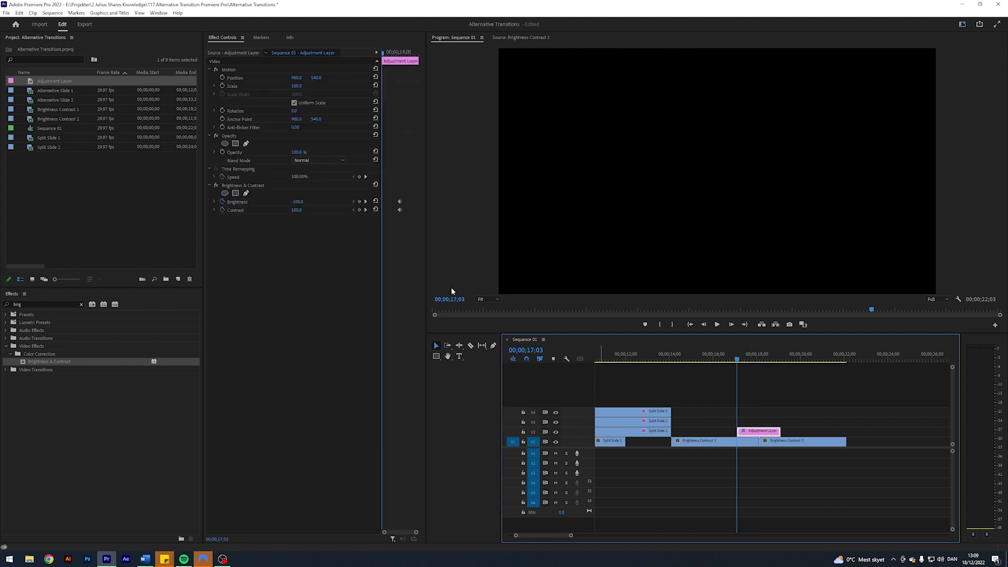
left_click(375, 185)
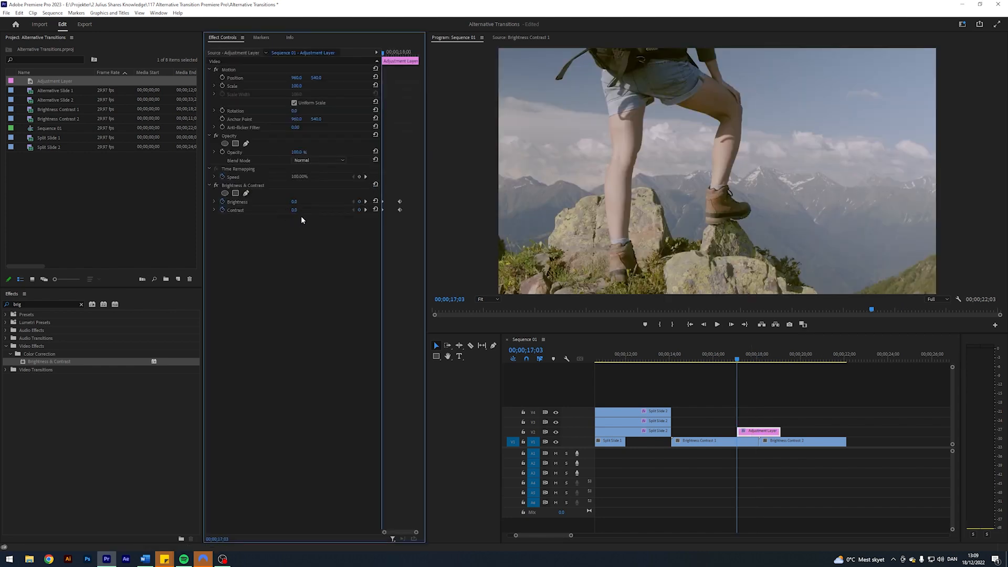
left_click(854, 407)
key("Down")
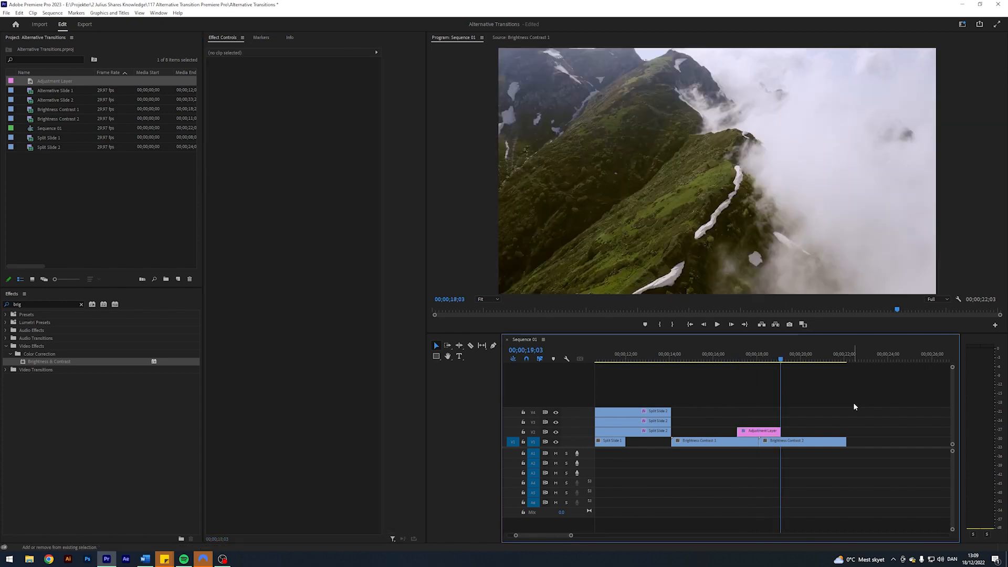
left_click(759, 431)
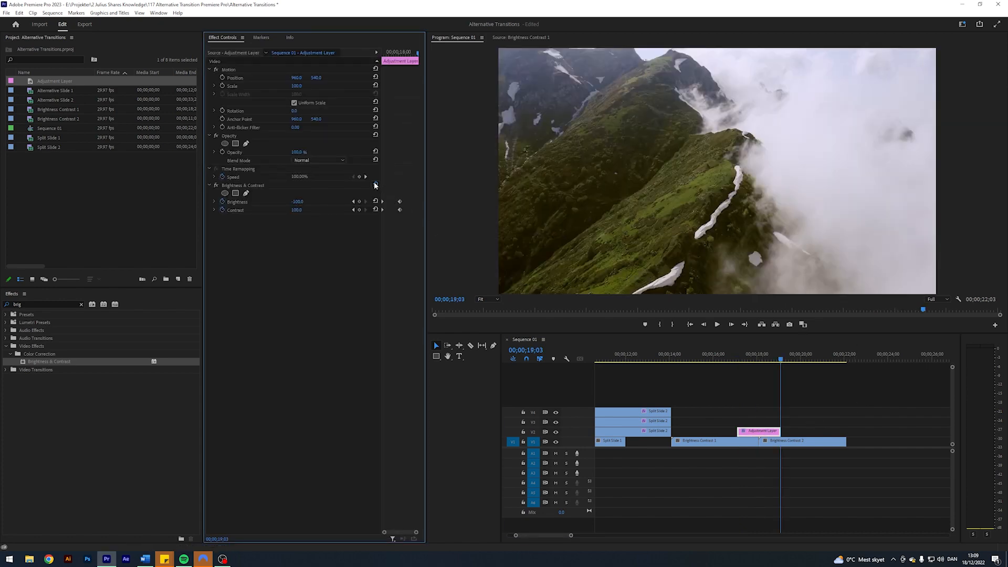
- Play back the Brightness & Contrast transition from just before the adjustment layer
left_click_drag(796, 361, 727, 352)
left_click(770, 391)
key("space")
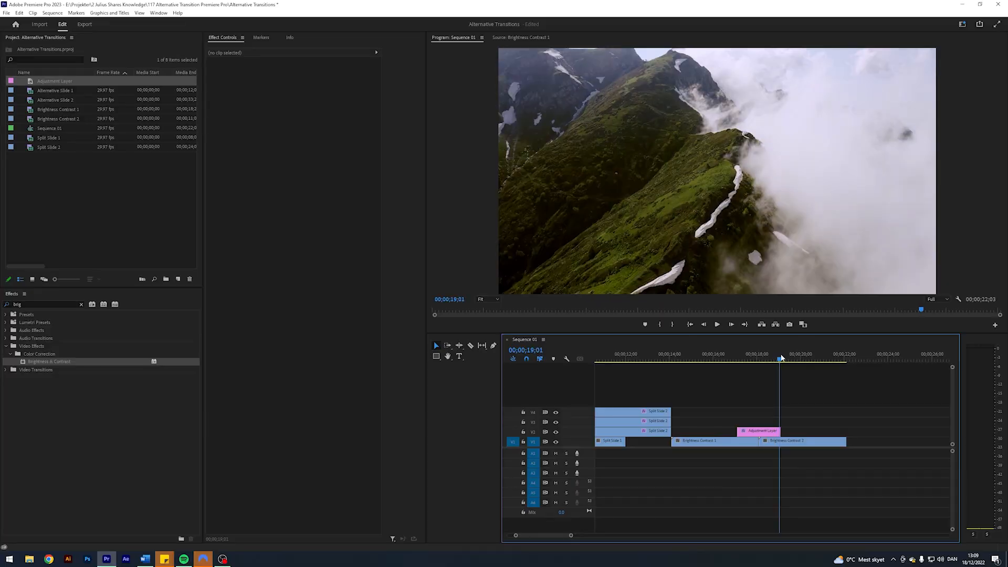
left_click_drag(781, 354, 735, 355)
key("space")
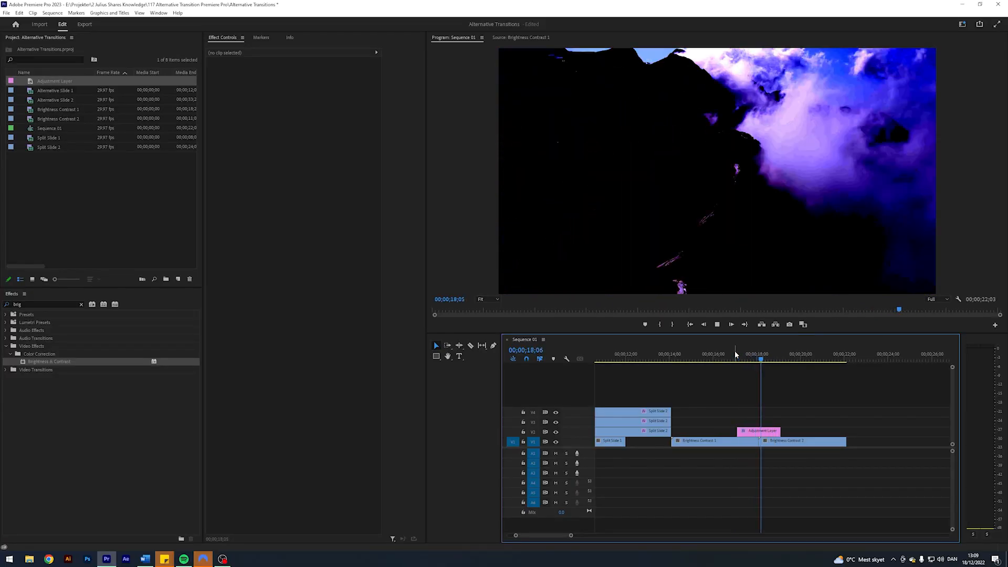
key("space")
left_click_drag(734, 355, 720, 355)
key("space")
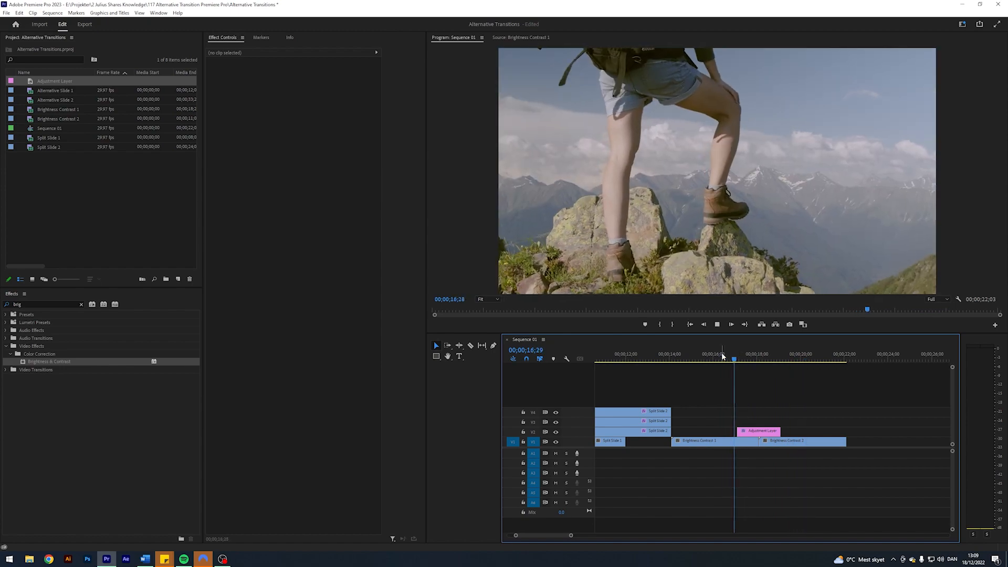